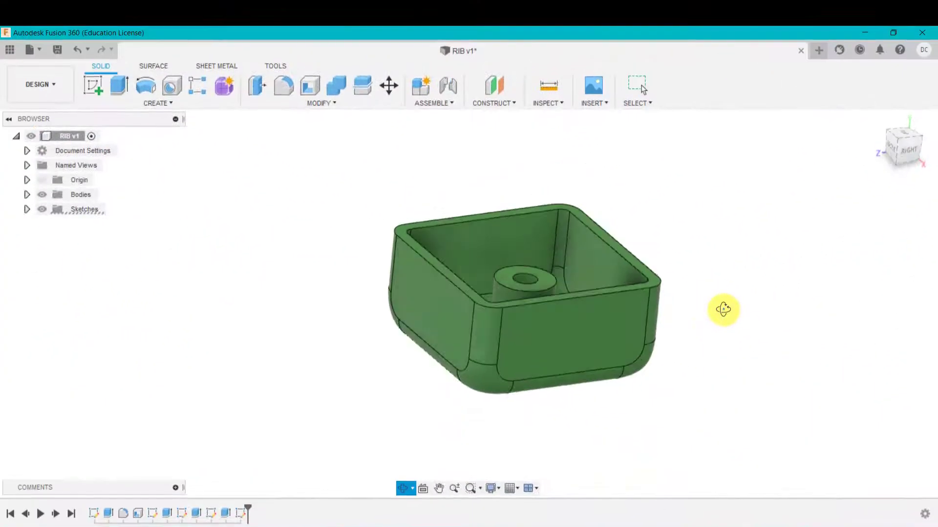
- Review the part's construction by rolling the timeline back through the base block, fillet and shell features and returning it to the end
{"action": "left_click_drag", "start_coordinate": [723, 309], "coordinate": [742, 350]}
{"action": "key", "text": "Escape"}
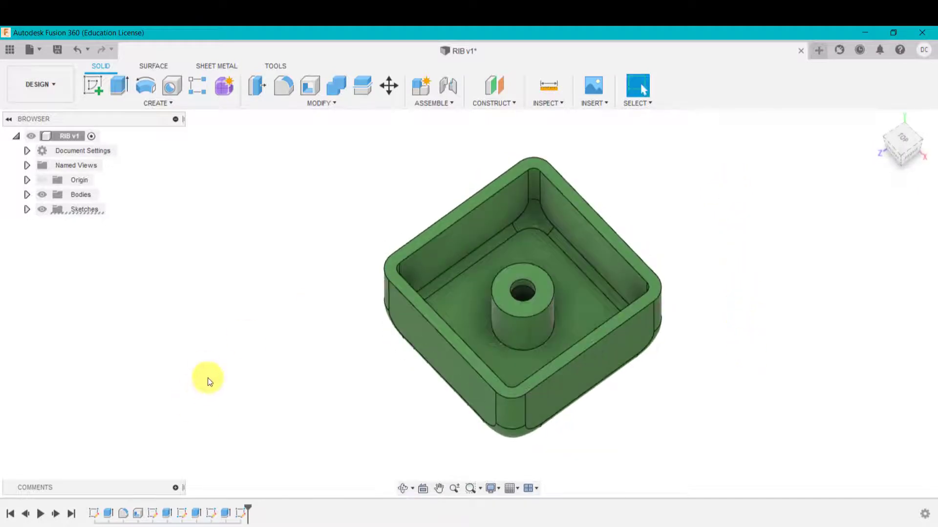
{"action": "left_click_drag", "start_coordinate": [247, 510], "coordinate": [112, 509]}
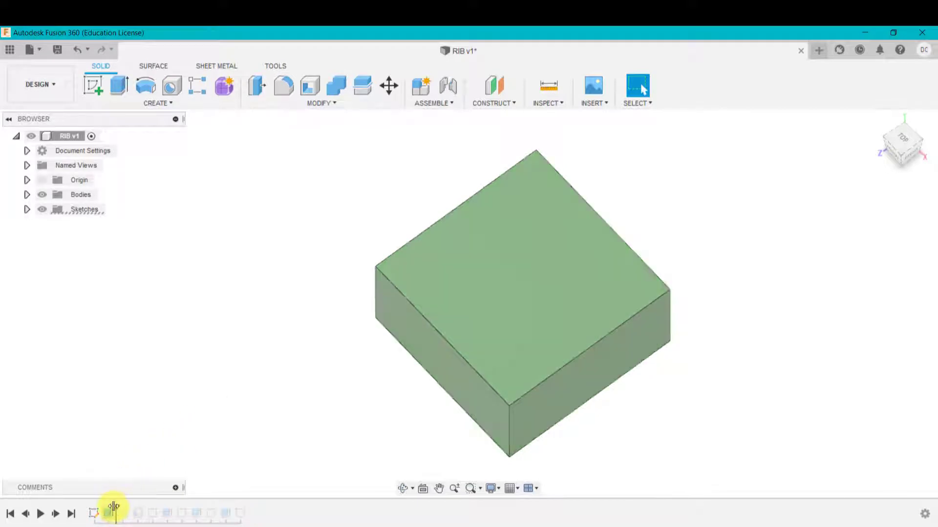
{"action": "left_click_drag", "start_coordinate": [114, 508], "coordinate": [130, 510]}
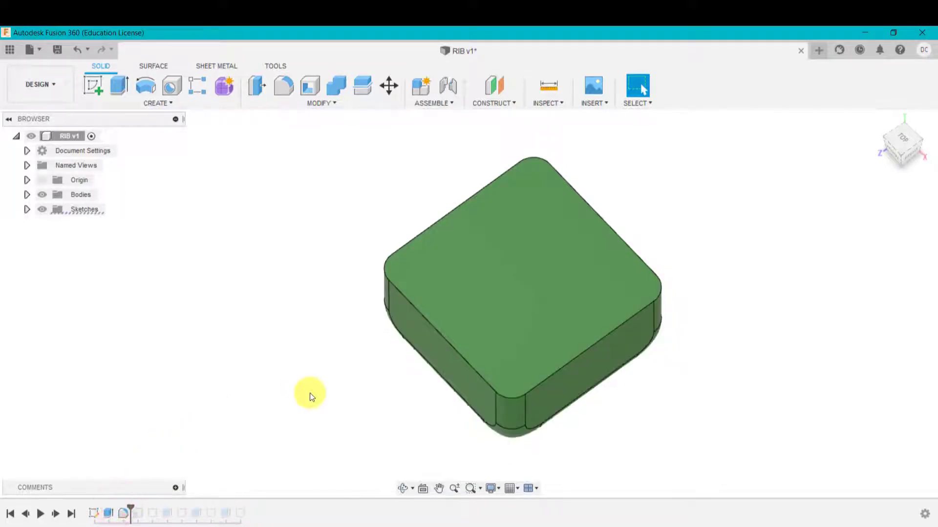
{"action": "mouse_move", "coordinate": [310, 395]}
{"action": "middle_mouse_down", "text": "shift"}
{"action": "mouse_move", "coordinate": [307, 279]}
{"action": "mouse_move", "coordinate": [260, 360]}
{"action": "middle_mouse_up", "text": "shift"}
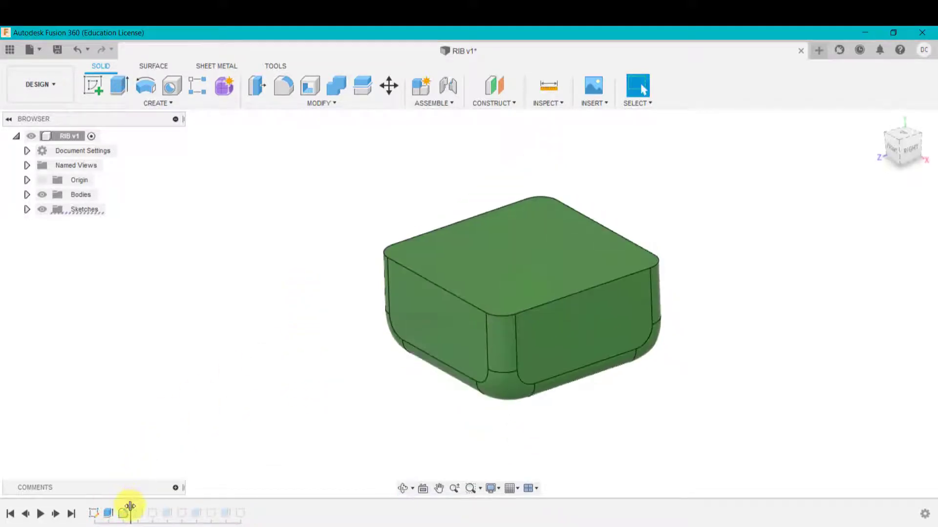
{"action": "left_click_drag", "start_coordinate": [130, 506], "coordinate": [145, 508]}
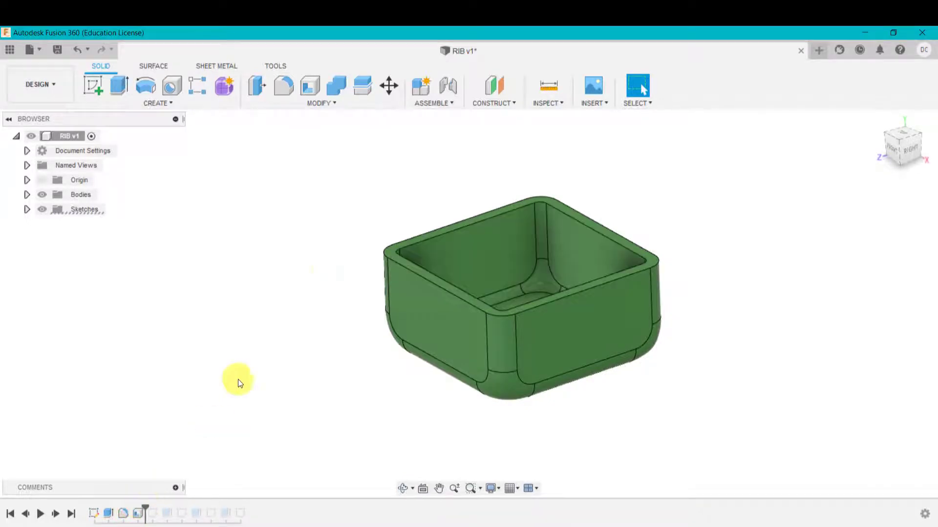
{"action": "middle_click_drag", "start_coordinate": [291, 323], "coordinate": [318, 301], "text": "shift"}
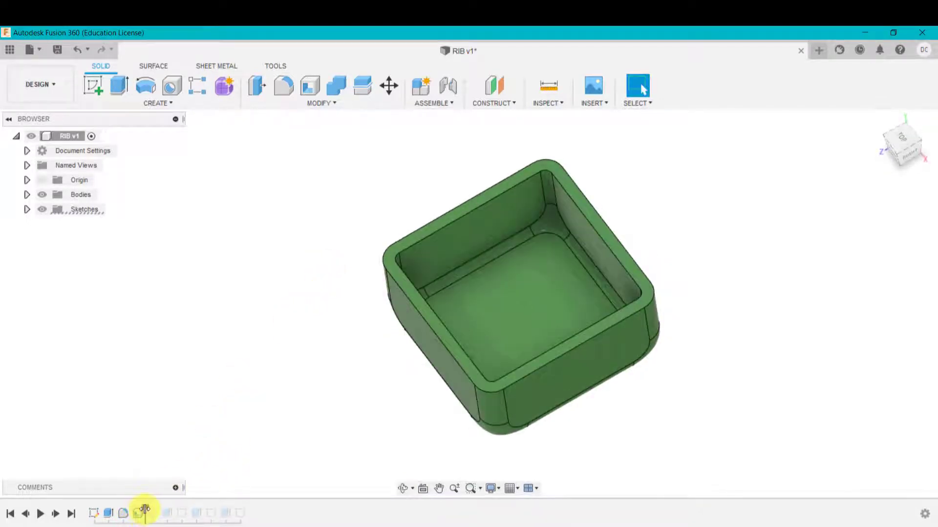
{"action": "left_click_drag", "start_coordinate": [145, 509], "coordinate": [247, 508]}
{"action": "left_click", "coordinate": [168, 510]}
{"action": "left_click", "coordinate": [334, 368]}
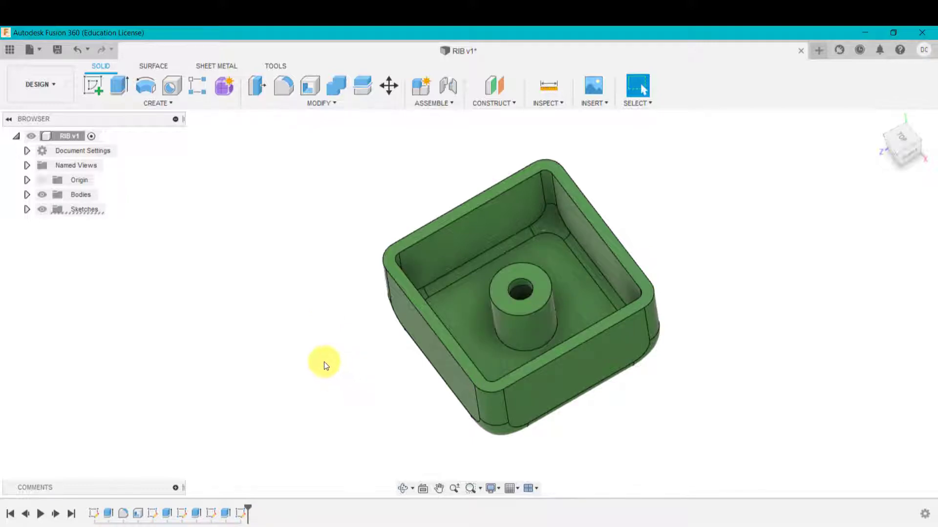
{"action": "mouse_move", "coordinate": [327, 410]}
{"action": "middle_mouse_down", "text": "shift"}
{"action": "mouse_move", "coordinate": [310, 218]}
{"action": "mouse_move", "coordinate": [325, 404]}
{"action": "middle_mouse_up", "text": "shift"}
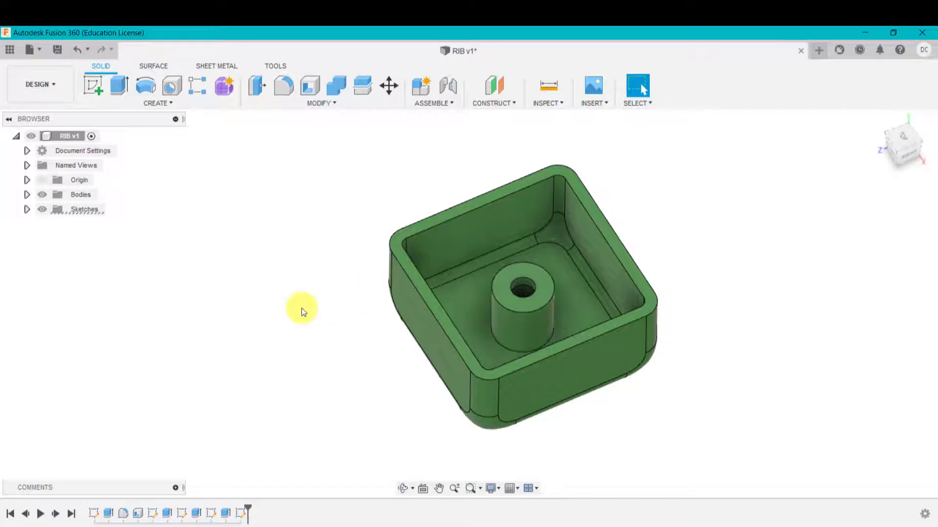
- Create a sketch on the vertical YZ plane through the centre of the boss
{"action": "left_click", "coordinate": [101, 85]}
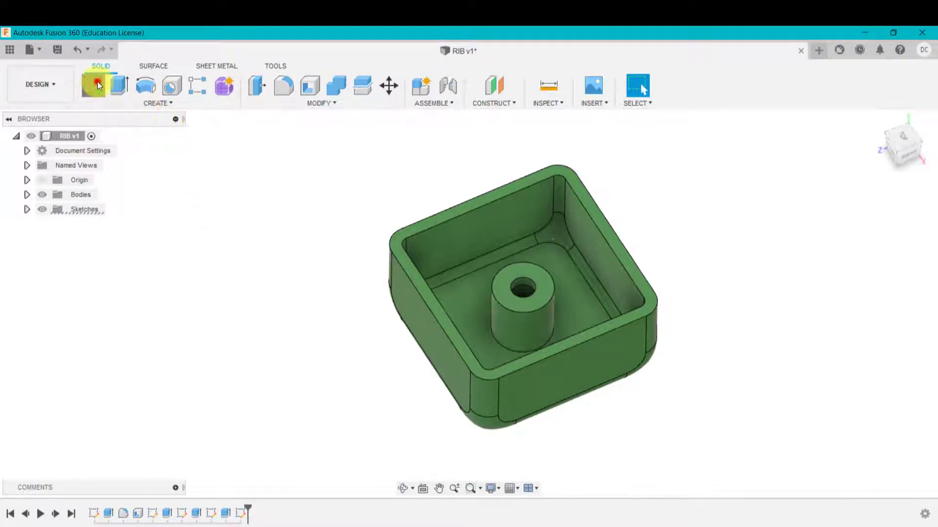
{"action": "left_click", "coordinate": [482, 332]}
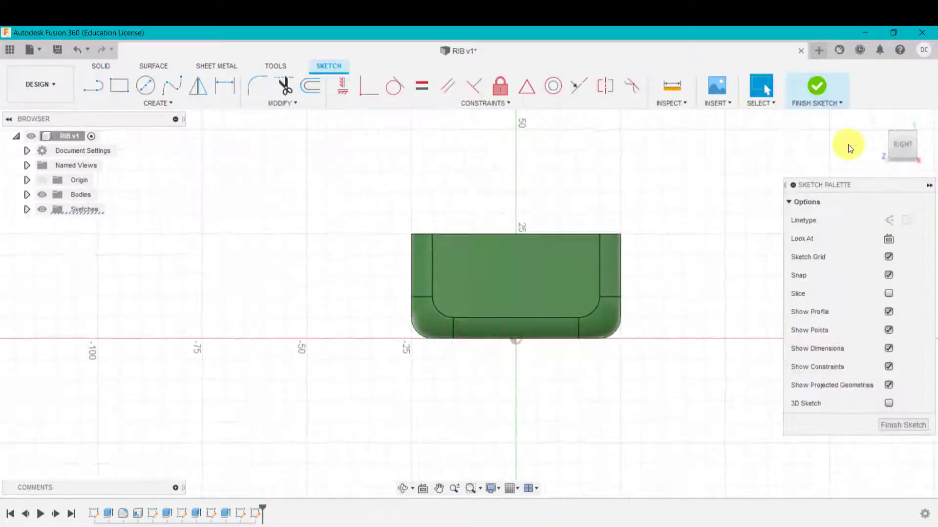
{"action": "left_click", "coordinate": [874, 120]}
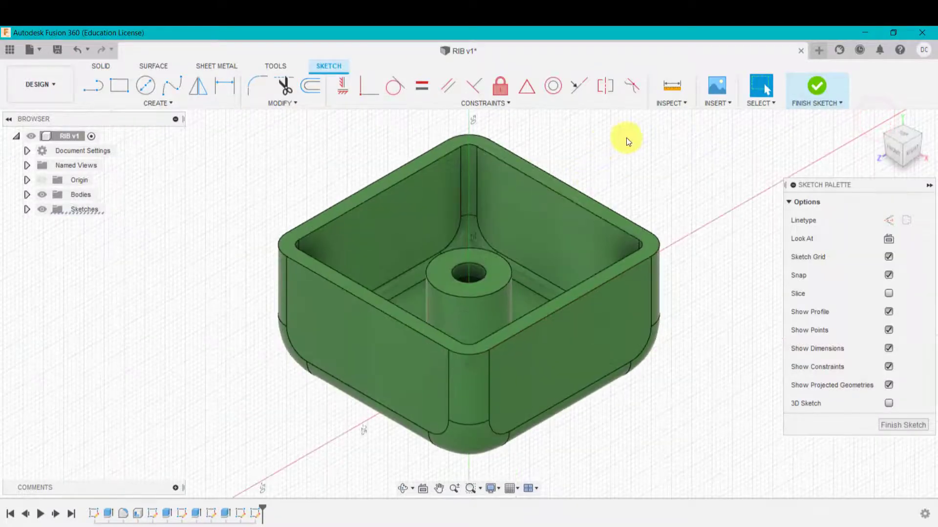
- Add a section analysis on the same central YZ plane to cut the box and boss open
{"action": "left_click", "coordinate": [672, 104]}
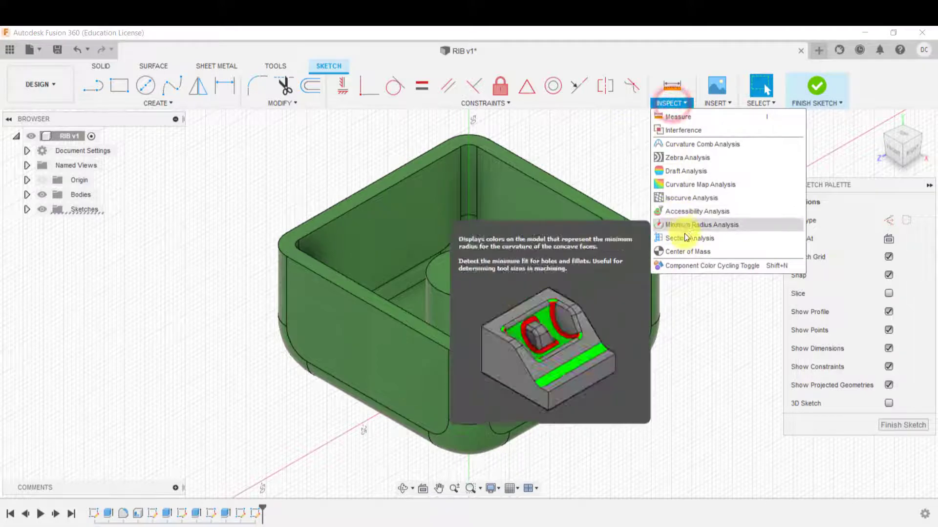
{"action": "left_click", "coordinate": [685, 235]}
{"action": "left_click", "coordinate": [449, 333]}
{"action": "left_click", "coordinate": [805, 291]}
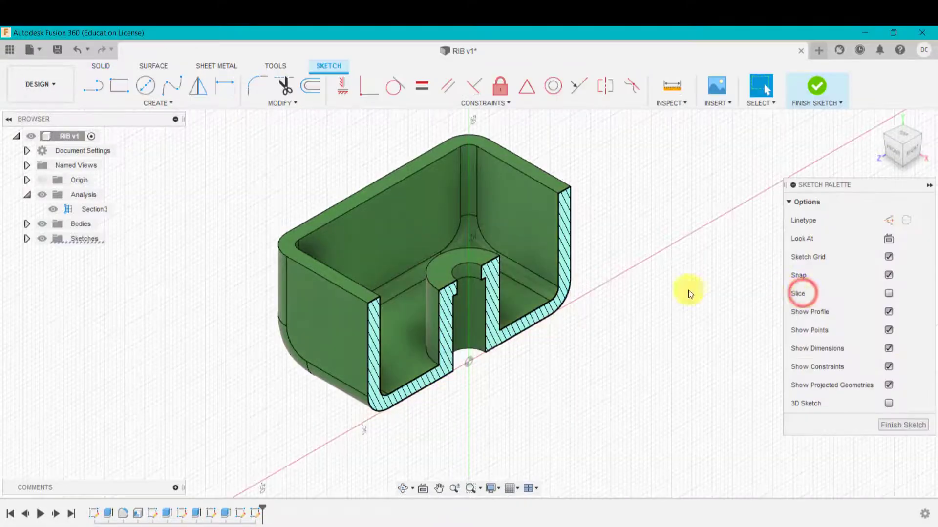
- Project the boss's outer cylindrical face into the sketch, using the Specified entities filter with the projection link on
{"action": "left_click", "coordinate": [917, 156]}
{"action": "scroll", "coordinate": [437, 395], "scroll_direction": "up", "scroll_amount": 3}
{"action": "scroll", "coordinate": [420, 293], "scroll_direction": "down", "scroll_amount": 4}
{"action": "scroll", "coordinate": [410, 230], "scroll_direction": "up", "scroll_amount": 4}
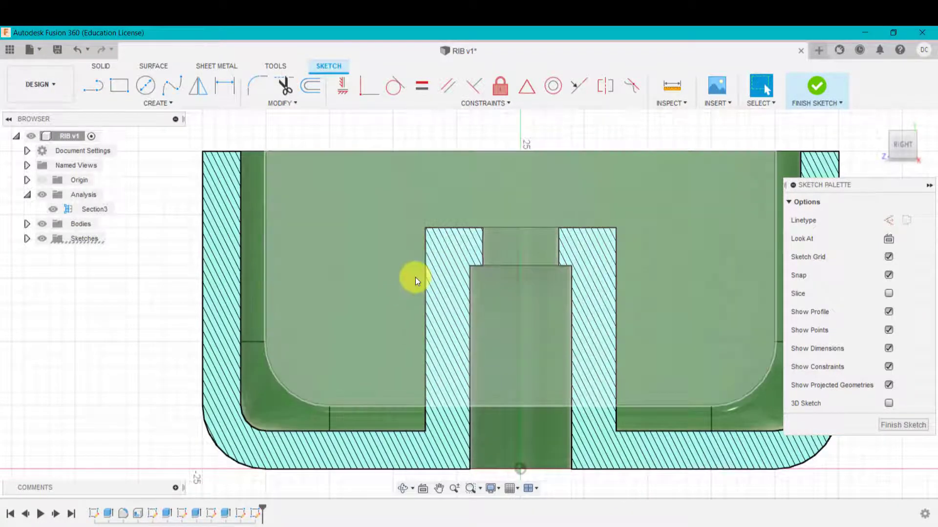
{"action": "key", "text": "l"}
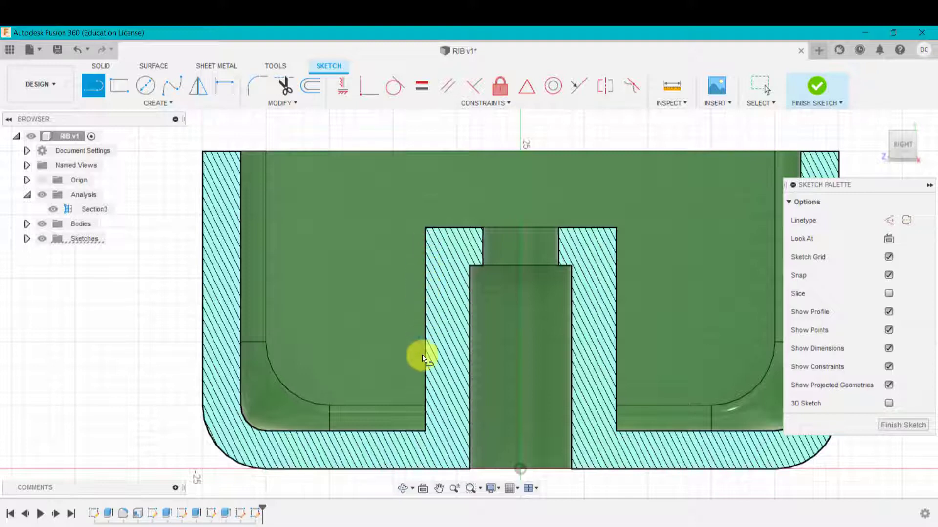
{"action": "key", "text": "Escape"}
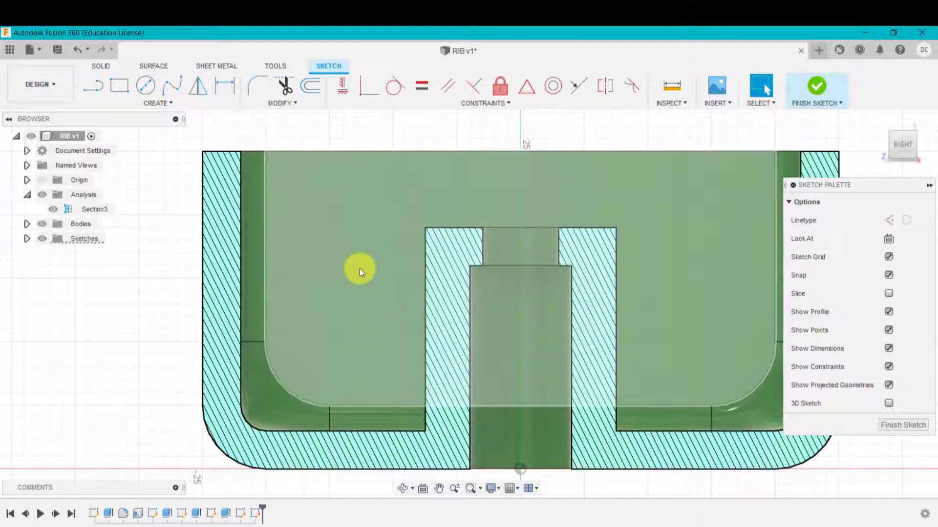
{"action": "middle_click_drag", "start_coordinate": [355, 258], "coordinate": [373, 268], "text": "shift"}
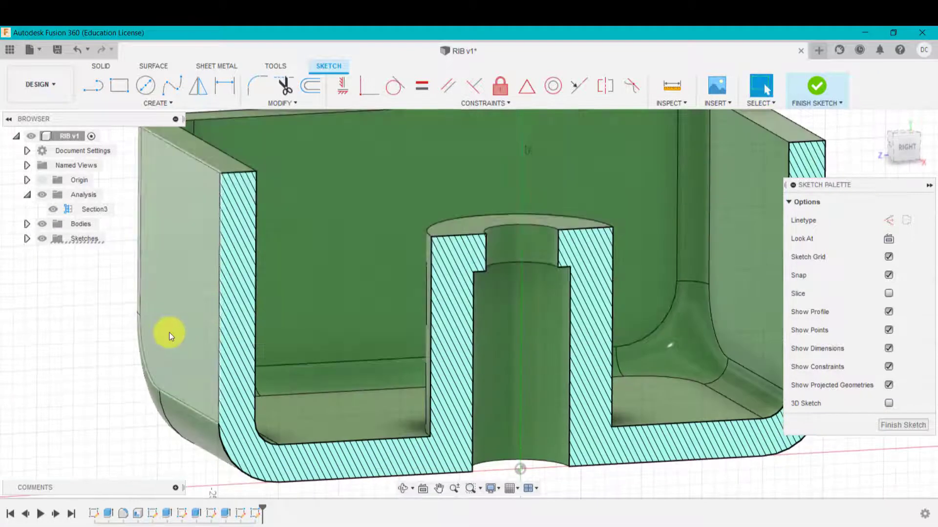
{"action": "key", "text": "p"}
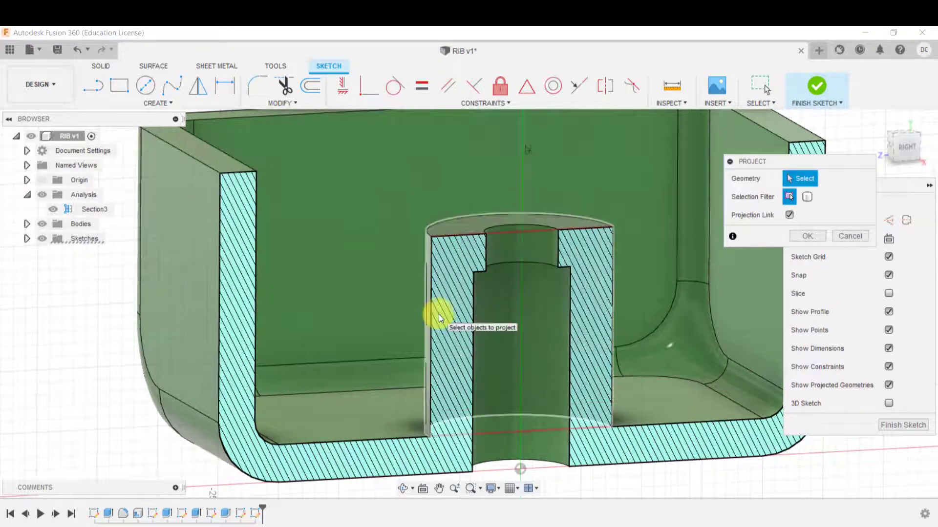
{"action": "left_click", "coordinate": [807, 198]}
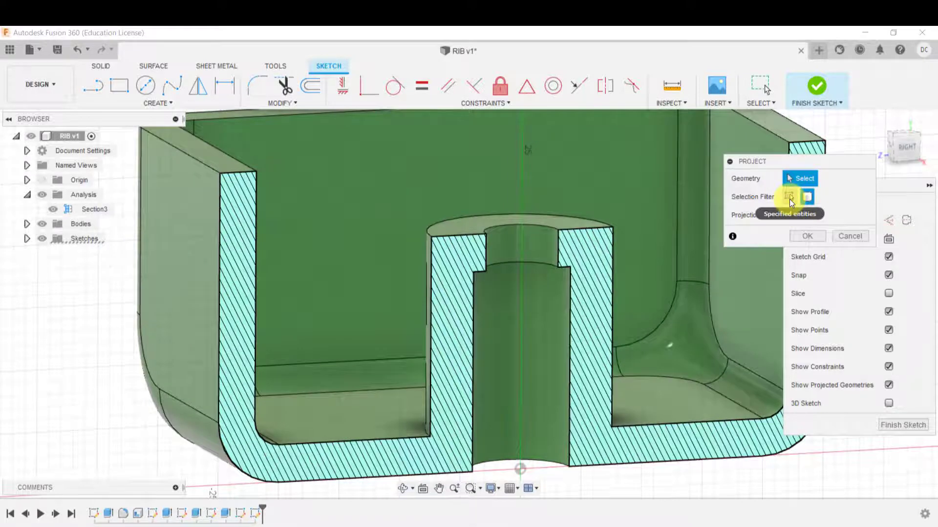
{"action": "left_click", "coordinate": [789, 198]}
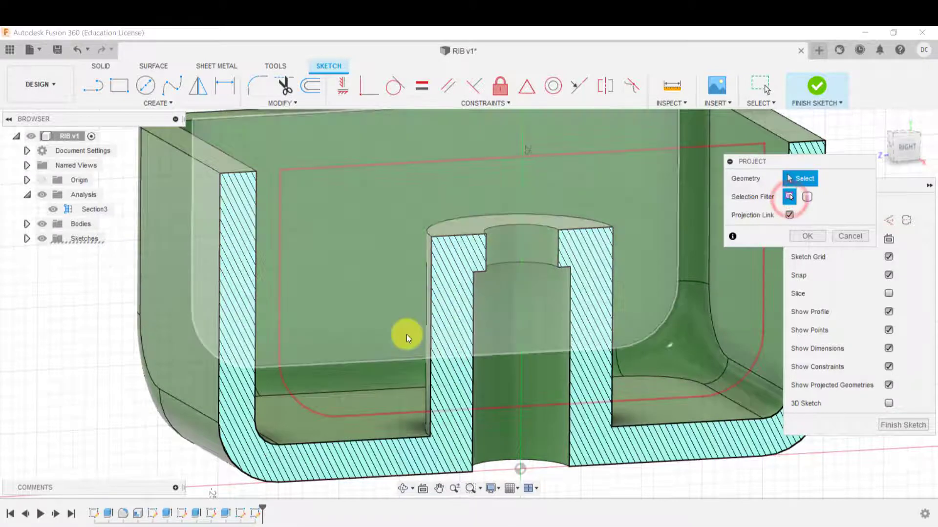
{"action": "left_click", "coordinate": [435, 330]}
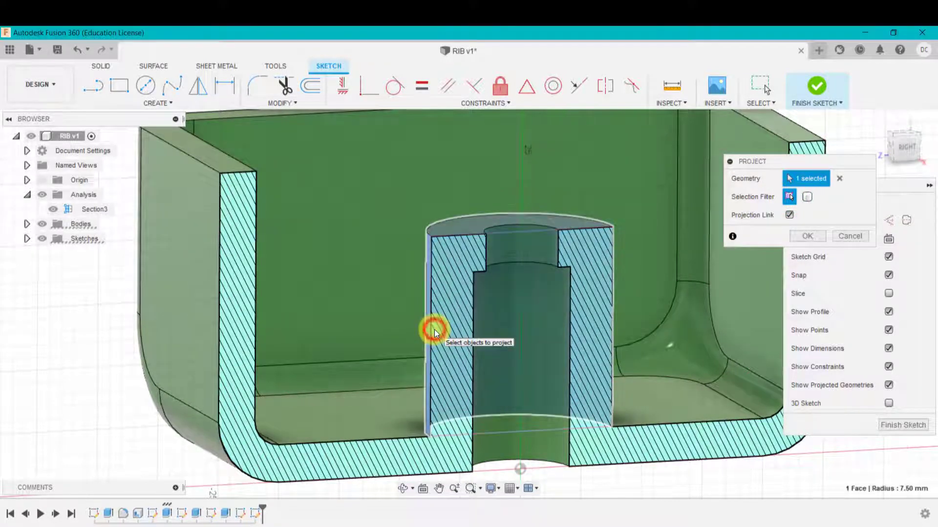
{"action": "left_click", "coordinate": [806, 236]}
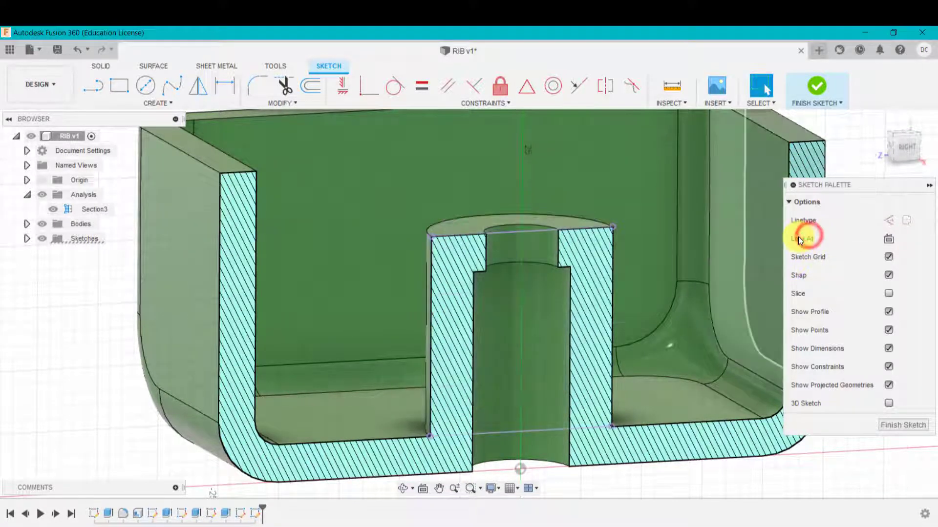
- Draw a vertical line along the boss's left outer wall from its projected top corner down to the inner floor corner
{"action": "left_click", "coordinate": [901, 145]}
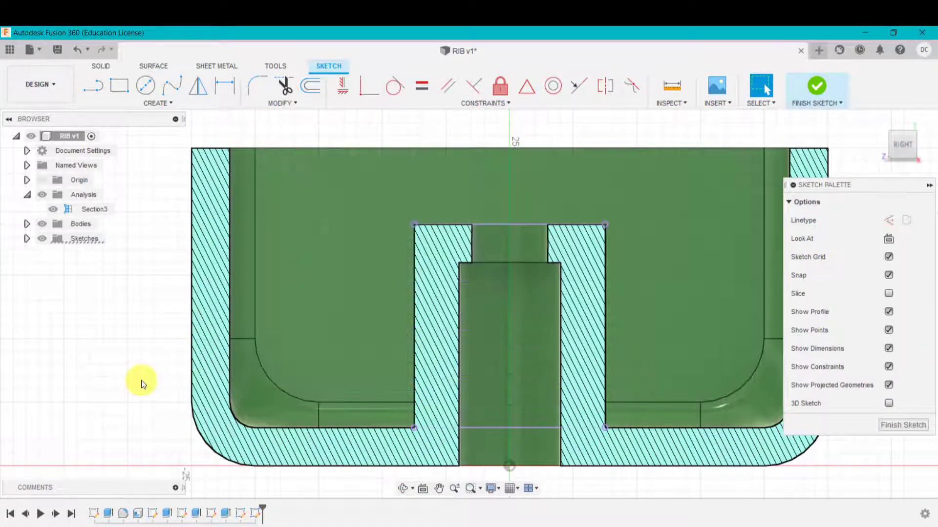
{"action": "key", "text": "l"}
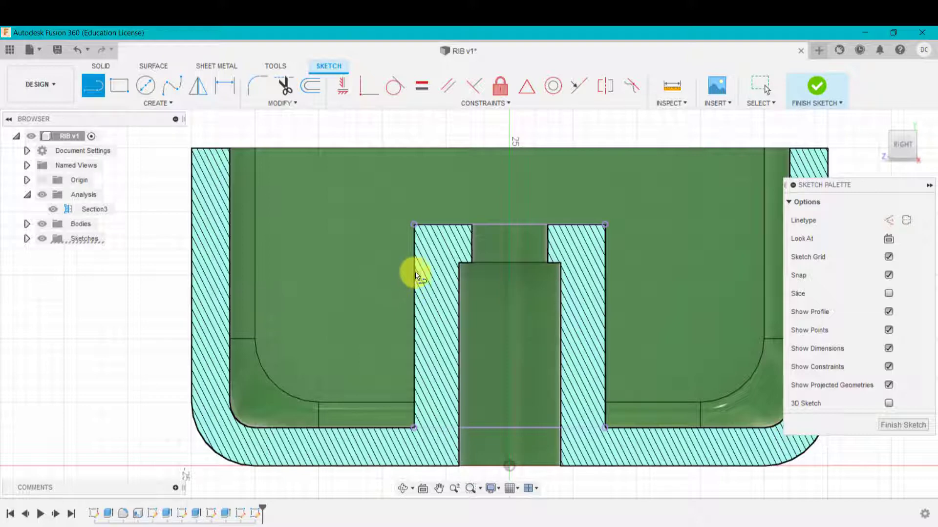
{"action": "left_click", "coordinate": [415, 225]}
{"action": "left_click", "coordinate": [413, 428]}
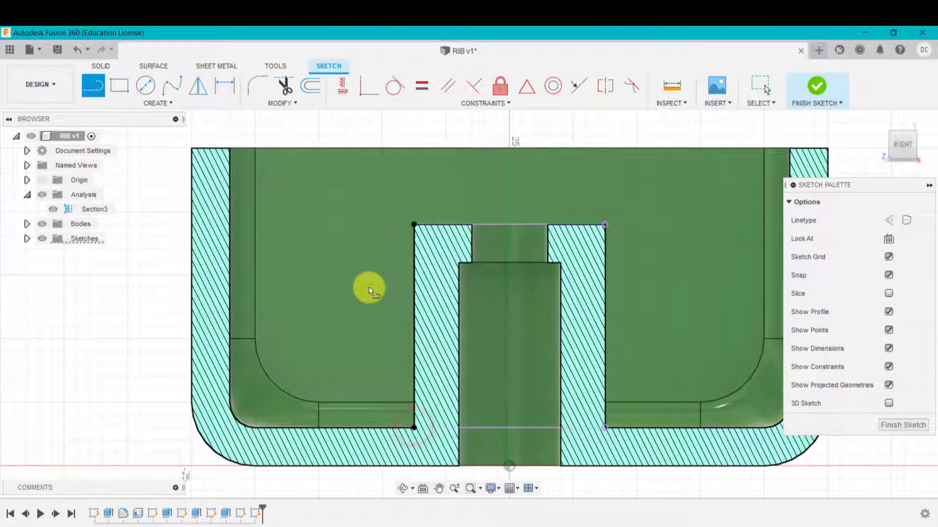
{"action": "key", "text": "Escape"}
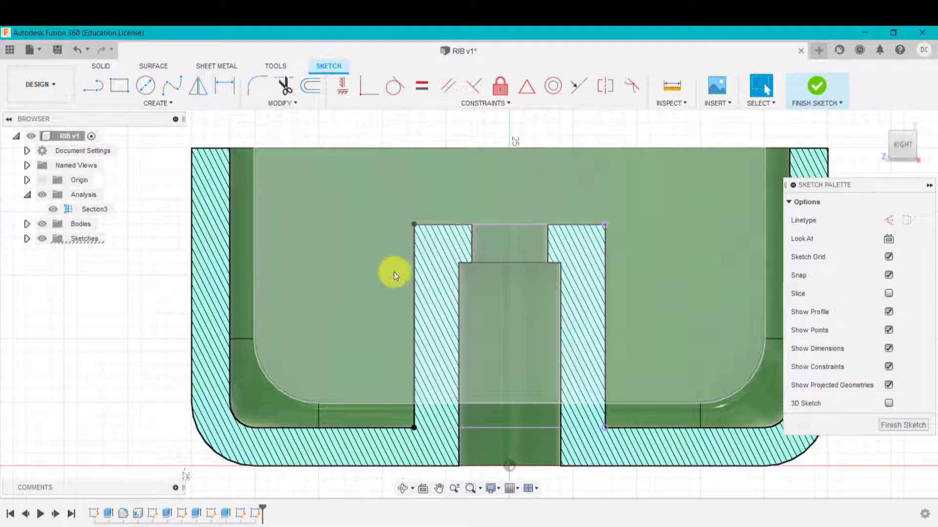
- Draw a slanted line from about 12.7 mm up the boss's left wall to the inner floor about 6.5 mm from its base
{"action": "key", "text": "l"}
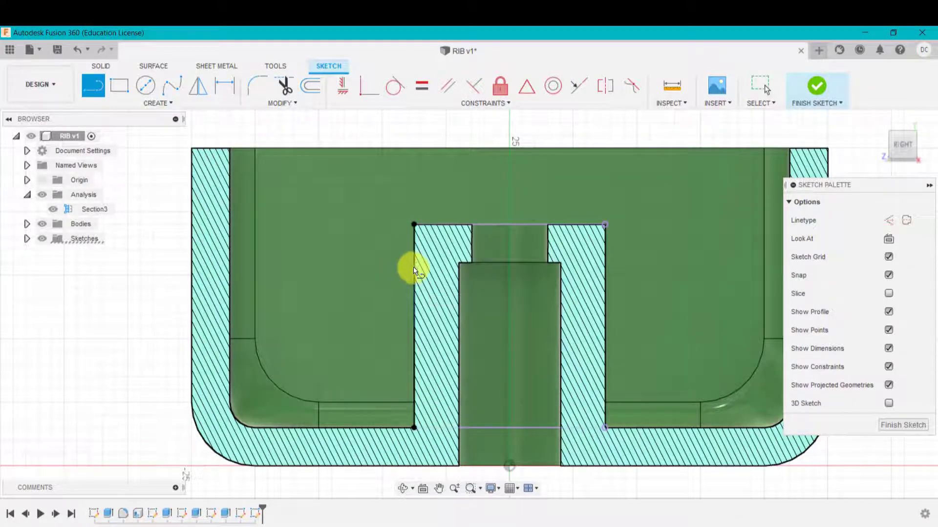
{"action": "left_click", "coordinate": [413, 268]}
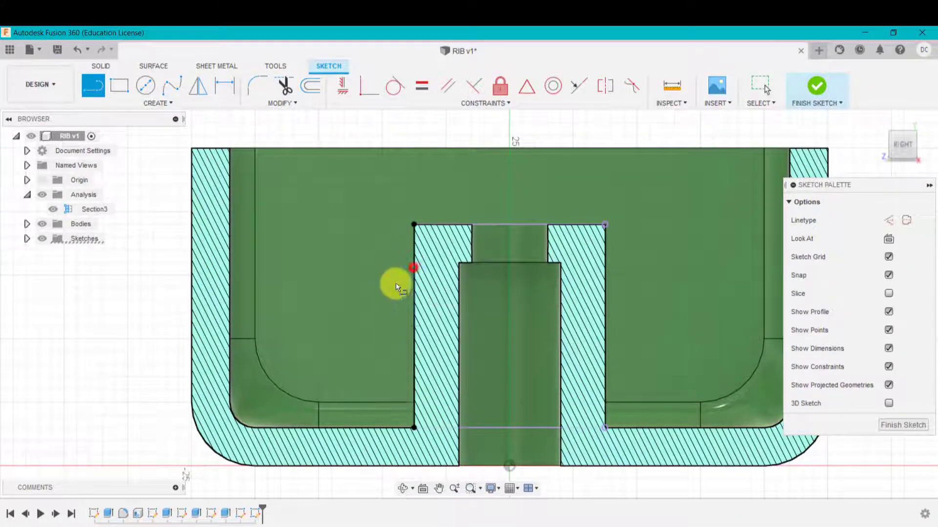
{"action": "left_click", "coordinate": [330, 429]}
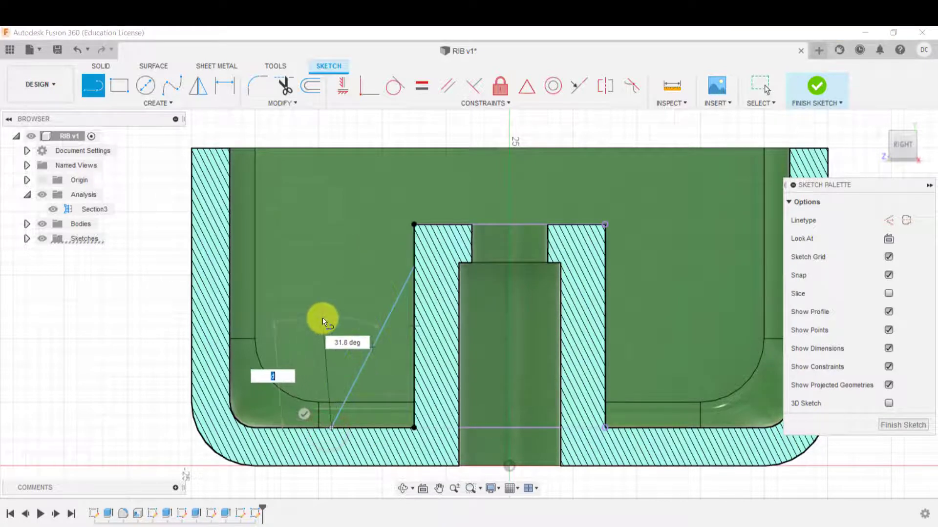
{"action": "key", "text": "Escape"}
- Dimension the horizontal distance between the slanted line's lower end and the base corner of the boss
{"action": "key", "text": "d"}
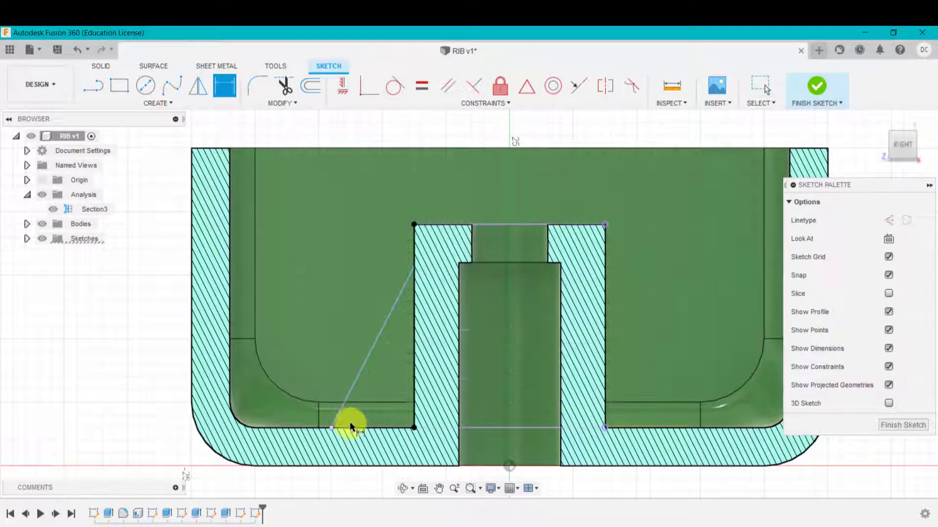
{"action": "left_click", "coordinate": [331, 428]}
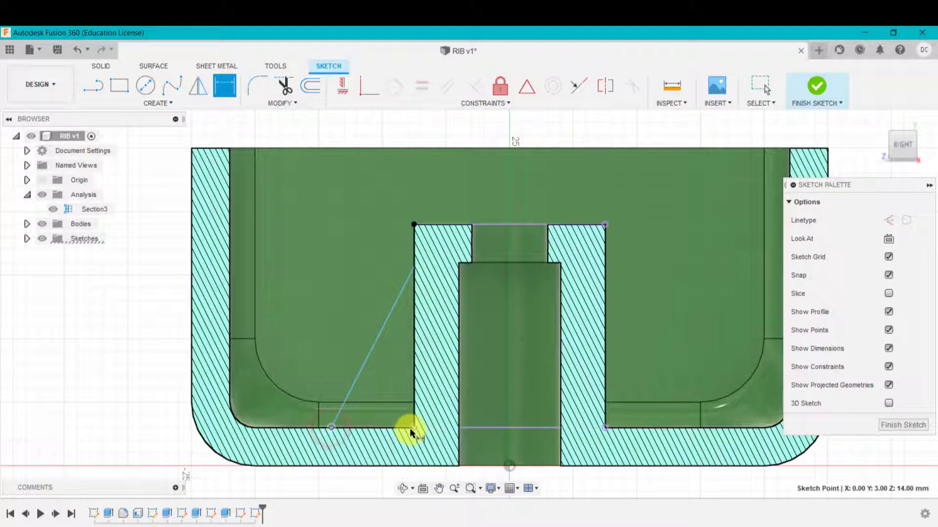
{"action": "left_click", "coordinate": [413, 428]}
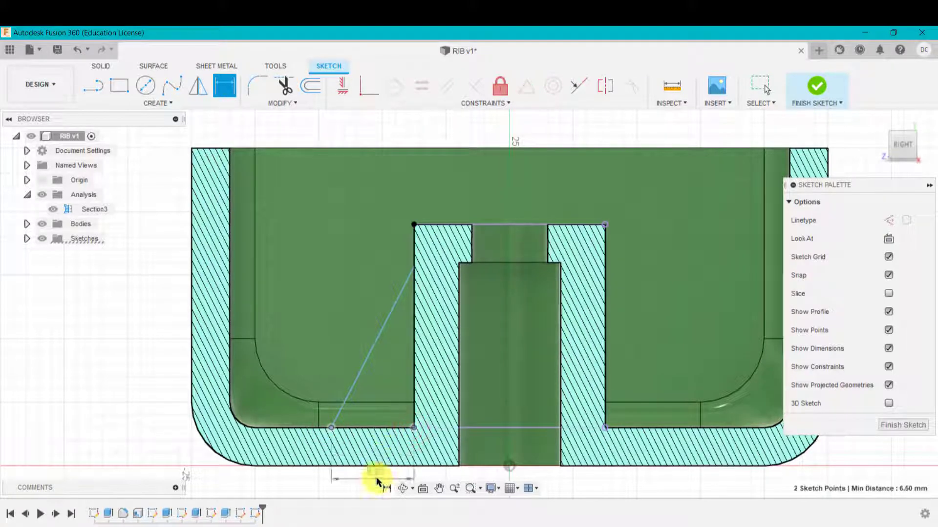
{"action": "left_click", "coordinate": [376, 476]}
{"action": "key", "text": "Return"}
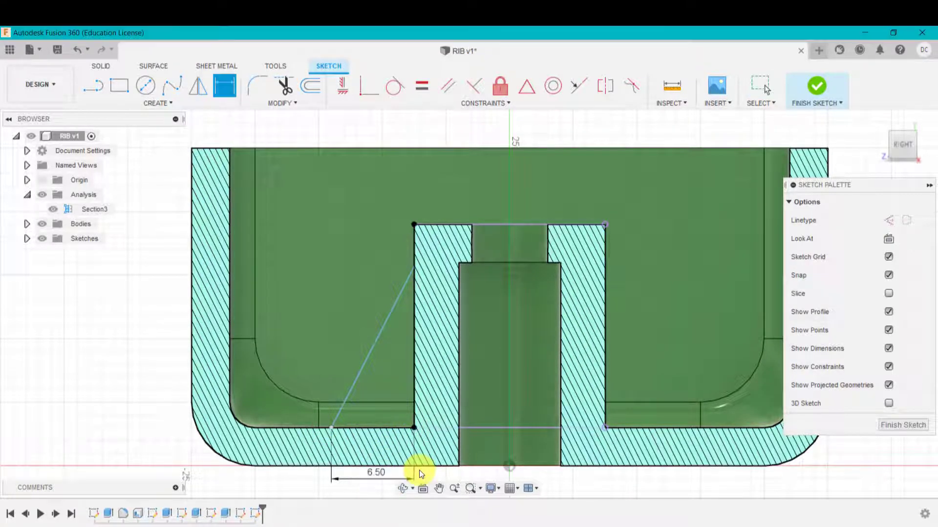
- Dimension the slanted line's upper end 13 mm above the boss's base corner and finish the sketch
{"action": "left_click", "coordinate": [414, 268]}
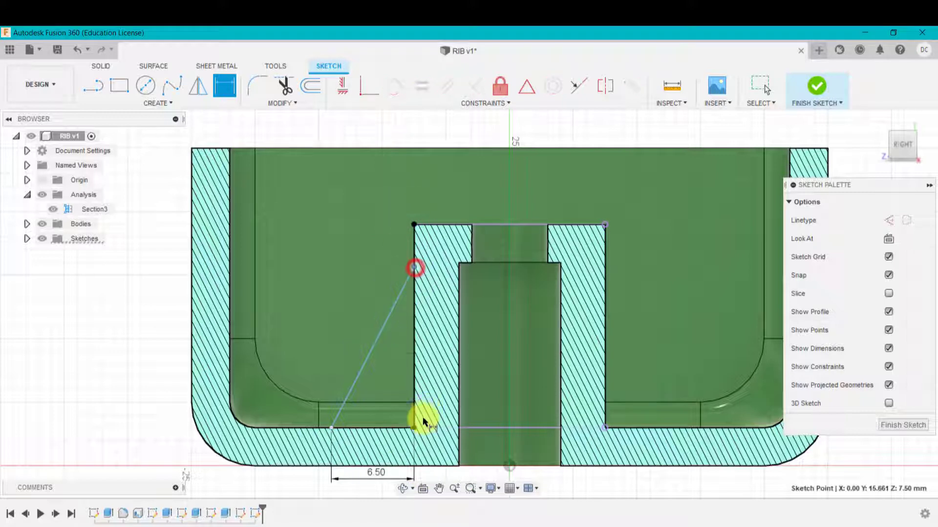
{"action": "left_click", "coordinate": [414, 428]}
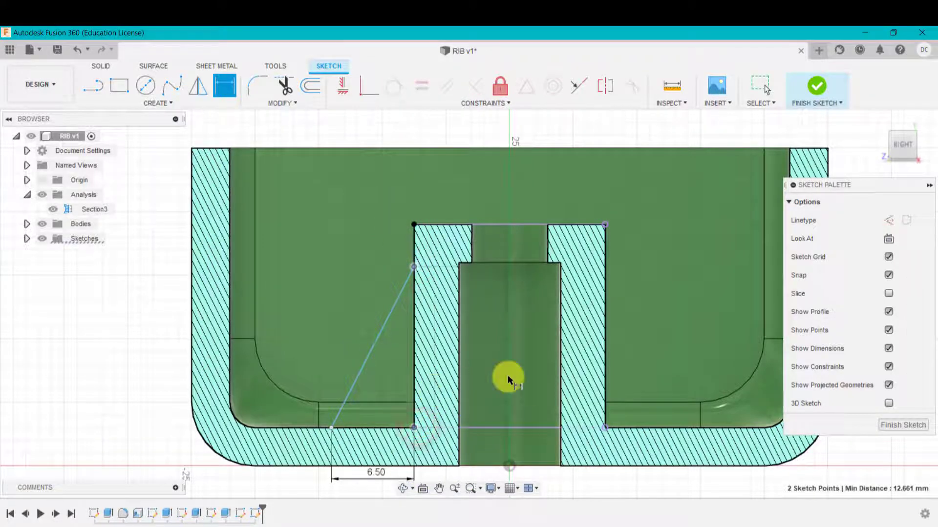
{"action": "left_click", "coordinate": [484, 377]}
{"action": "type", "text": "13"}
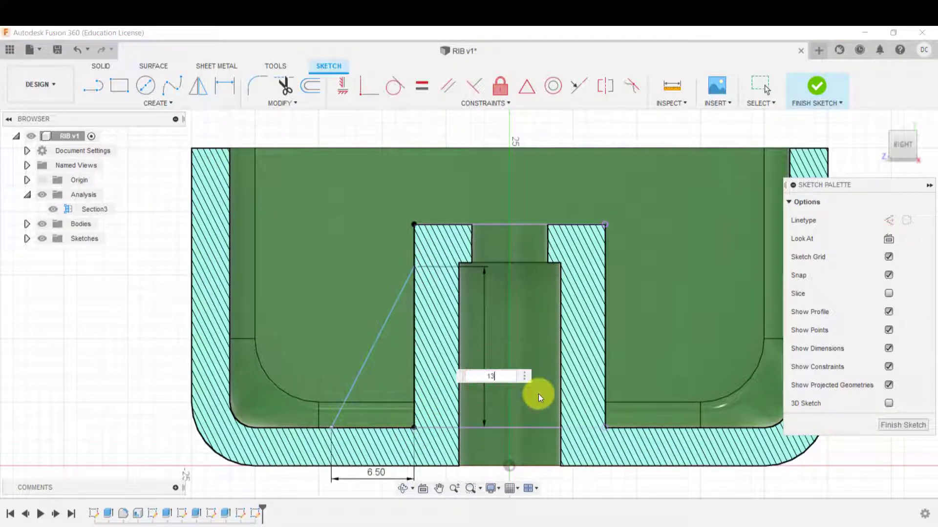
{"action": "key", "text": "Return"}
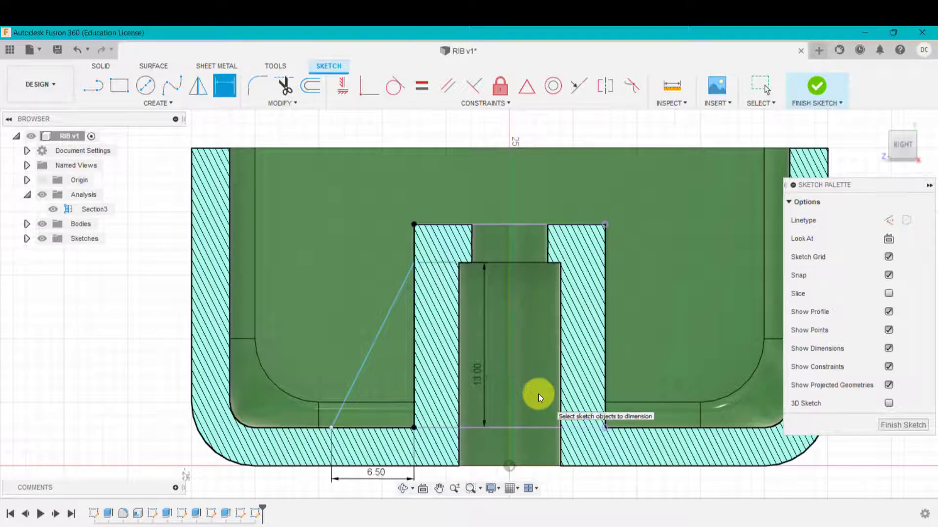
{"action": "left_click", "coordinate": [817, 89]}
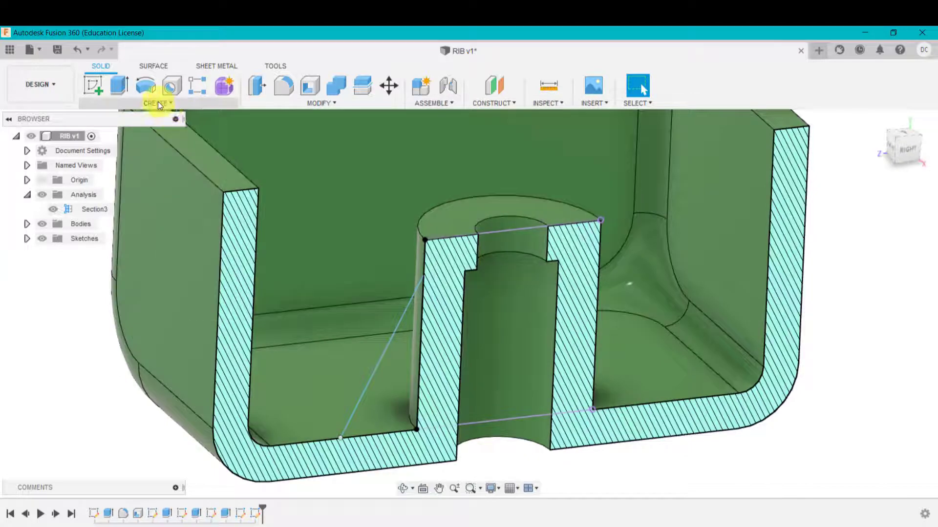
- Start a Rib from the slanted line with One Direction thickness, To Next depth and a thickness of 3 mm
{"action": "left_click", "coordinate": [157, 102]}
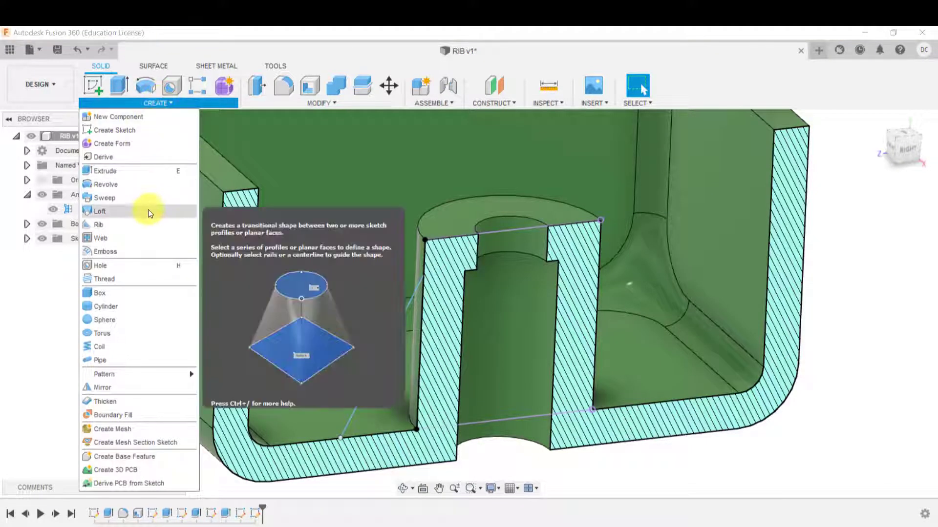
{"action": "left_click", "coordinate": [142, 224]}
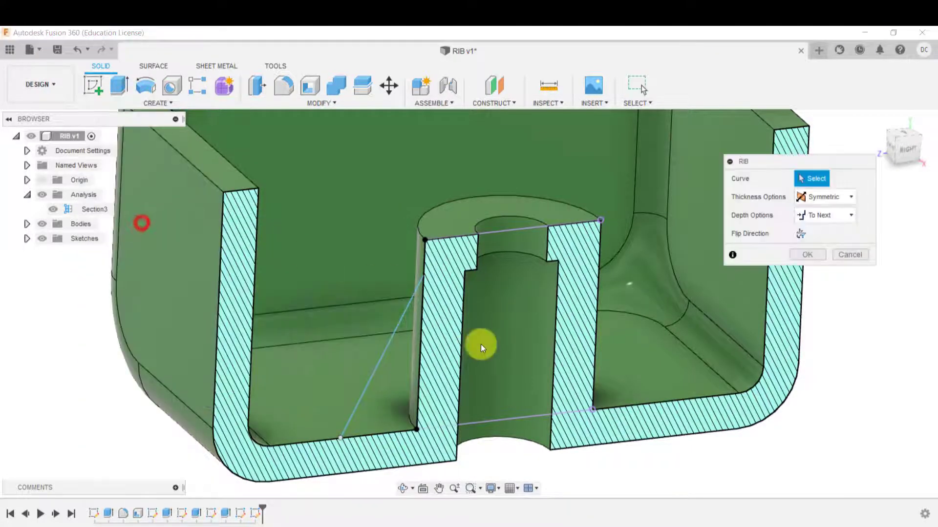
{"action": "left_click", "coordinate": [400, 319]}
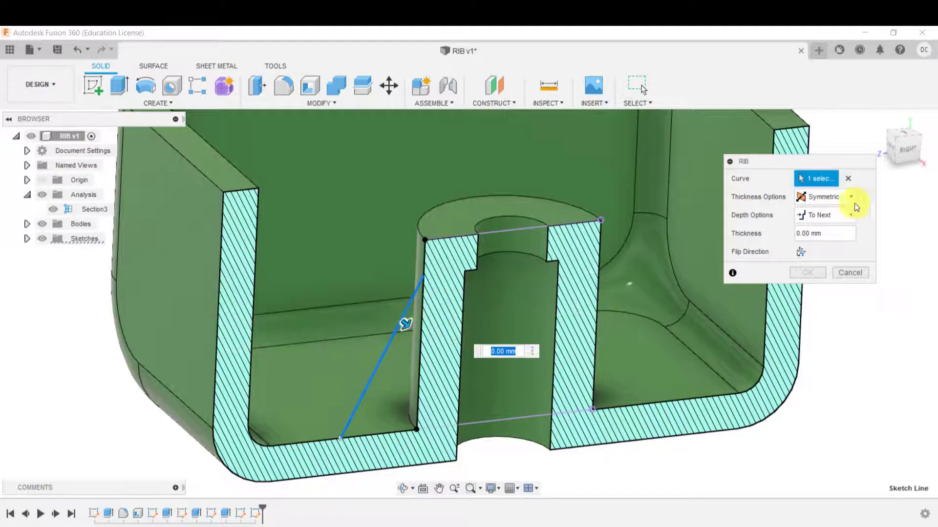
{"action": "left_click", "coordinate": [832, 198]}
{"action": "left_click", "coordinate": [822, 216]}
{"action": "left_click", "coordinate": [824, 215]}
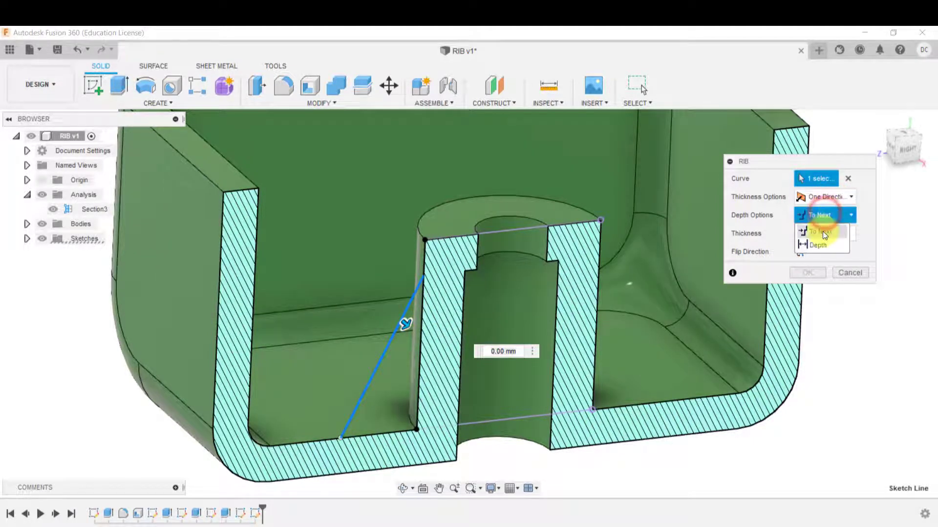
{"action": "left_click", "coordinate": [823, 233]}
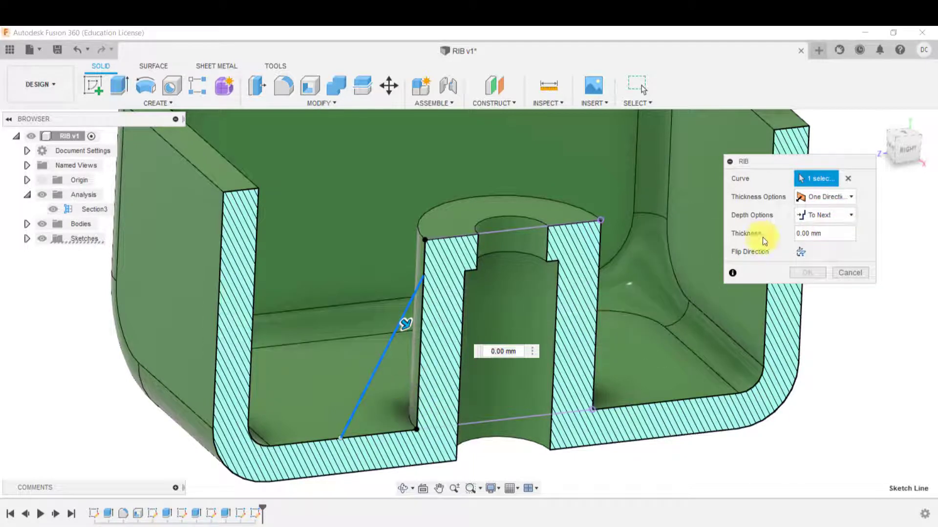
{"action": "left_click", "coordinate": [820, 233]}
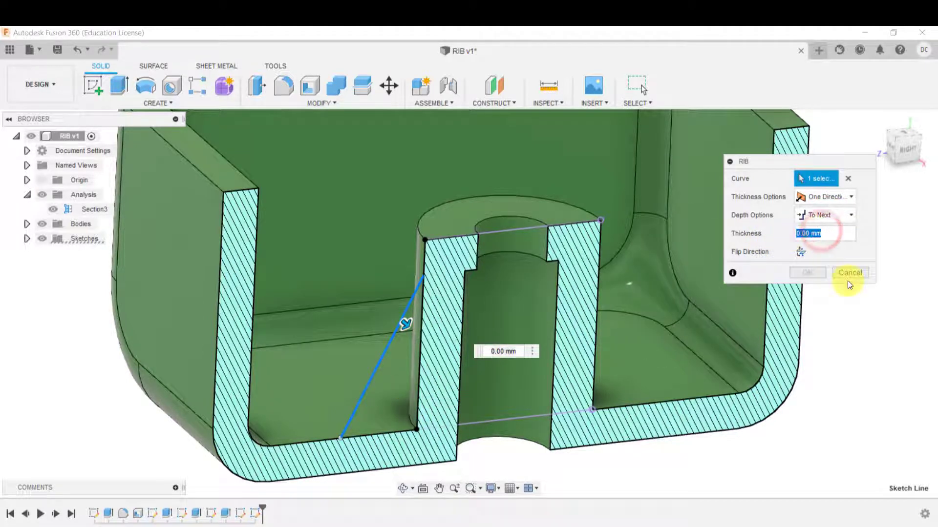
{"action": "type", "text": "3"}
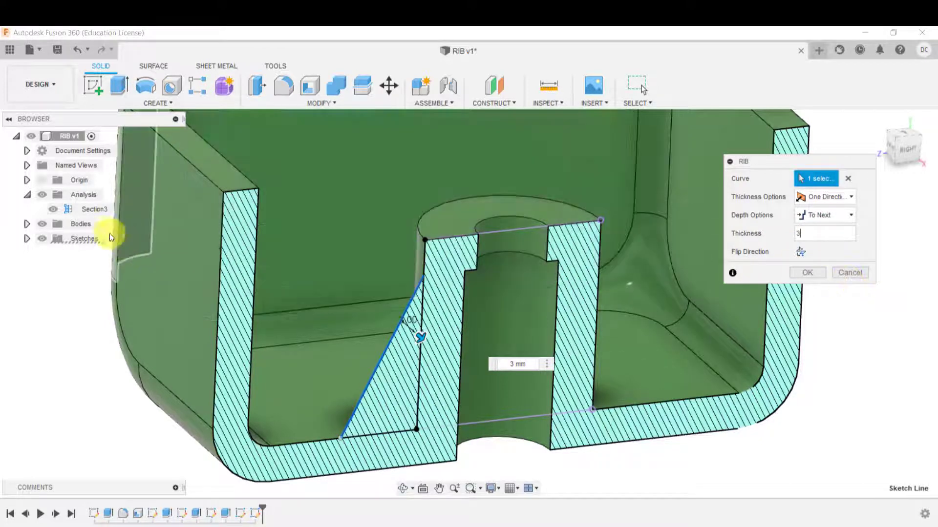
- Hide the Section3 analysis and view the rib preview beside the boss from above
{"action": "left_click", "coordinate": [56, 210]}
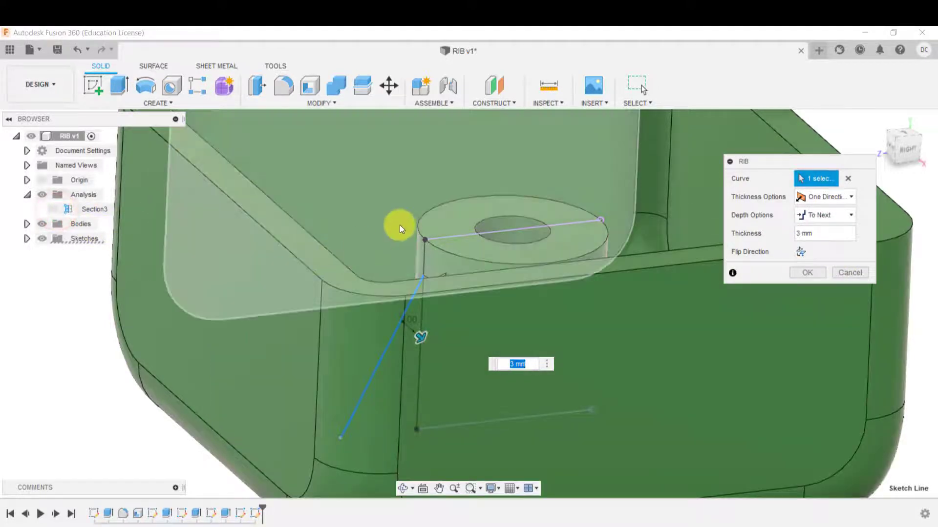
{"action": "middle_click_drag", "start_coordinate": [400, 225], "coordinate": [386, 369], "text": "shift"}
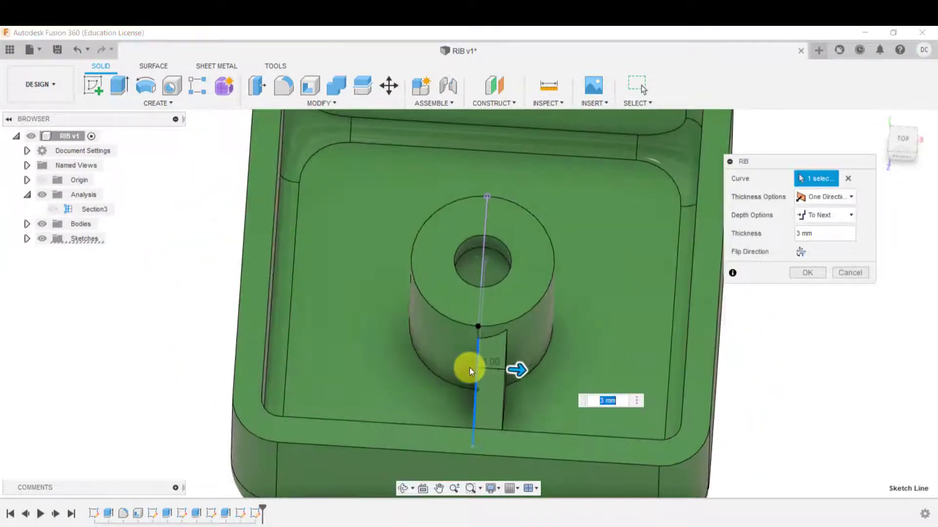
{"action": "scroll", "coordinate": [476, 368], "scroll_direction": "up", "scroll_amount": 3}
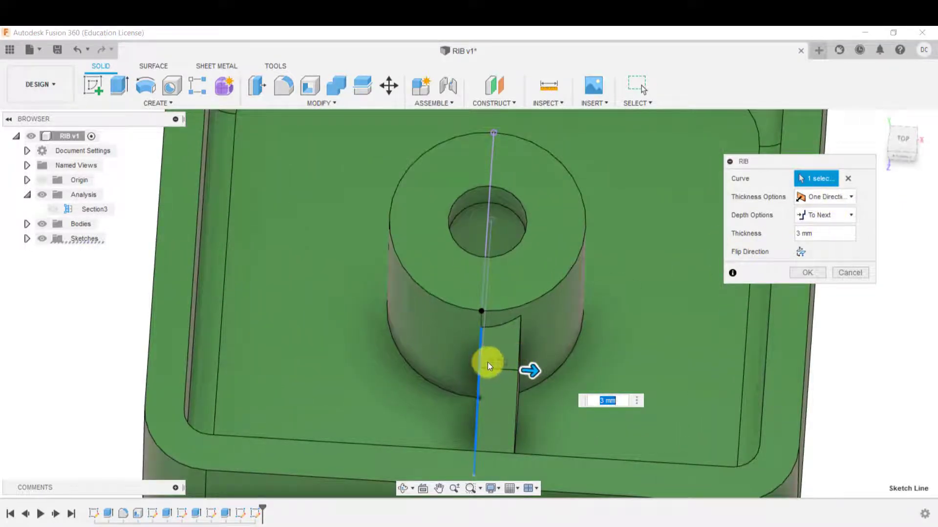
- Try a thickness of -3 mm to place the rib on the opposite side of the line, and restore 3 mm
{"action": "left_click", "coordinate": [836, 198]}
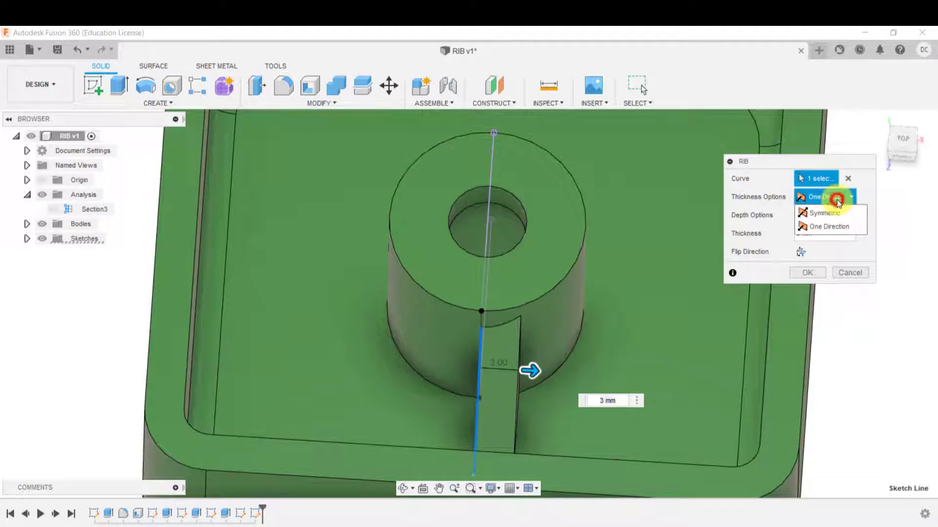
{"action": "left_click", "coordinate": [871, 192]}
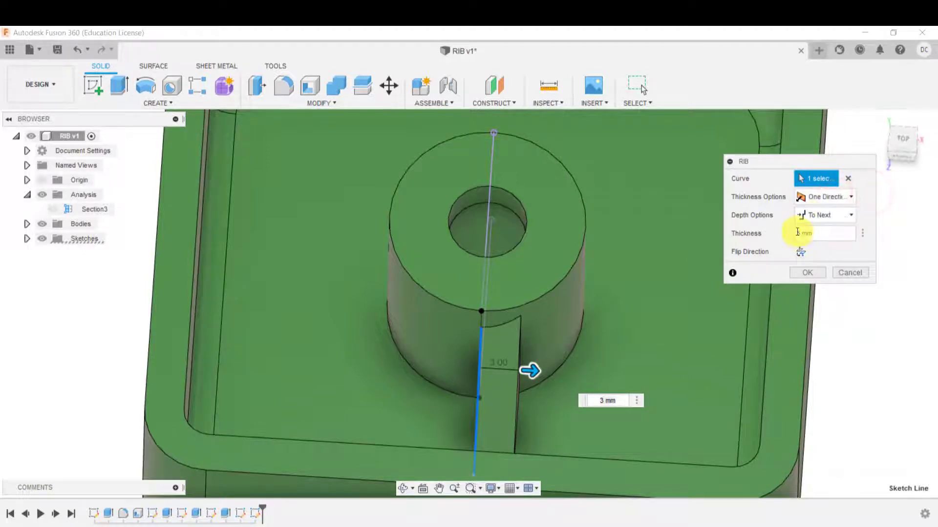
{"action": "left_click", "coordinate": [799, 252]}
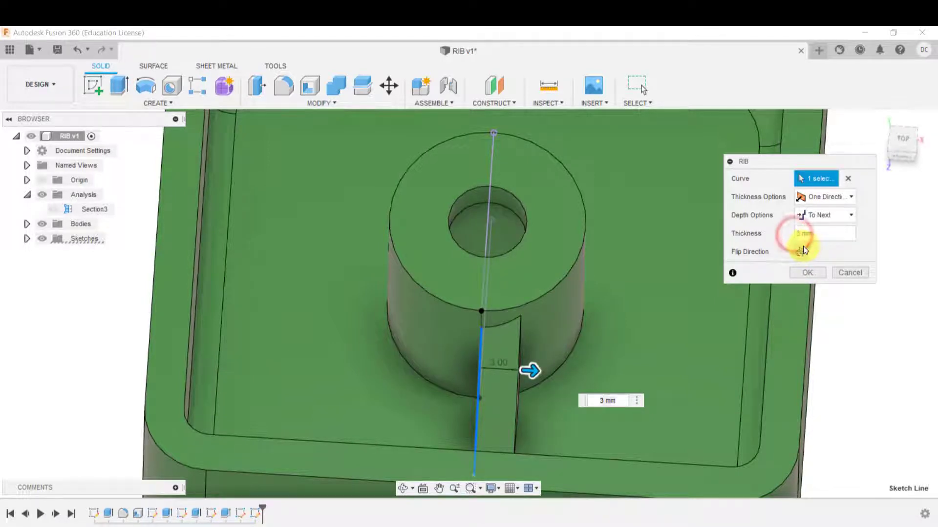
{"action": "left_click", "coordinate": [802, 248]}
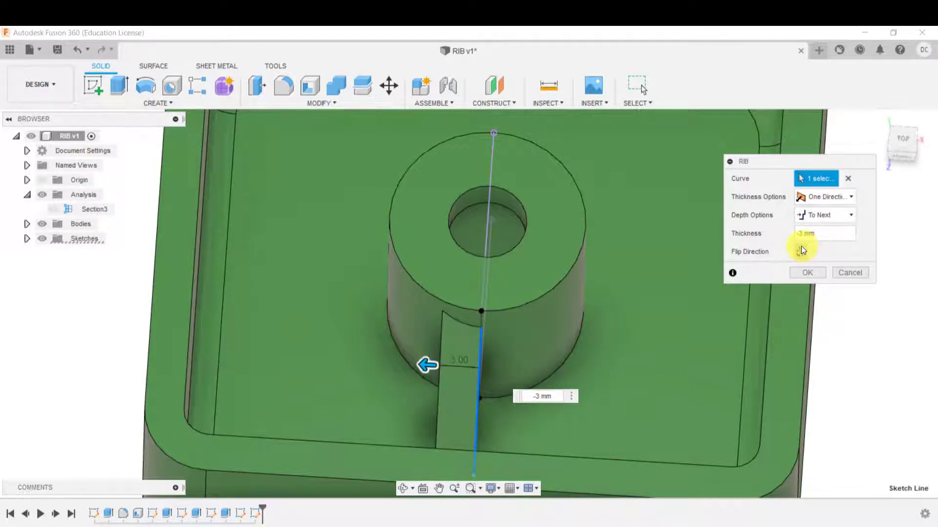
{"action": "left_click", "coordinate": [821, 230]}
{"action": "type", "text": "3"}
- Change the rib's thickness option to Symmetric
{"action": "left_click", "coordinate": [831, 200]}
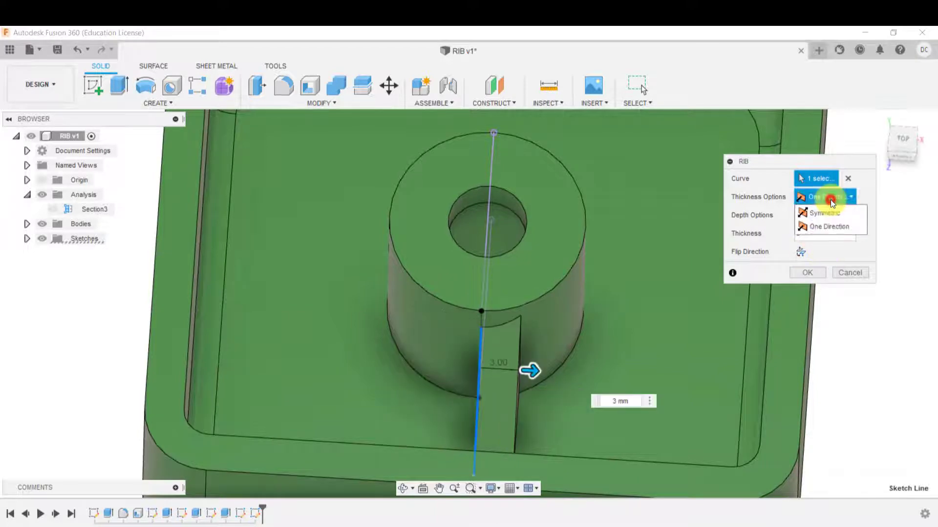
{"action": "left_click", "coordinate": [826, 214]}
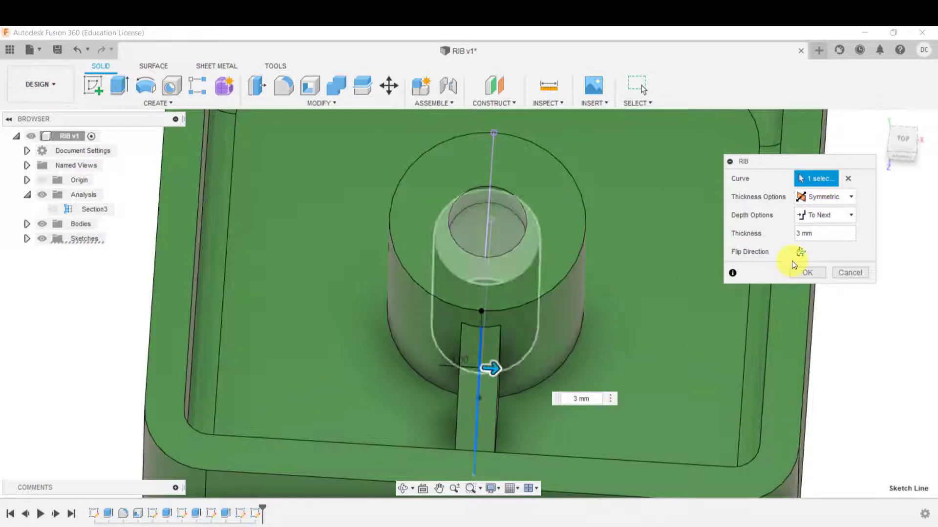
- Try flipping the rib's direction away from the boss toward the box wall, and flip it back
{"action": "middle_click_drag", "start_coordinate": [614, 362], "coordinate": [555, 195], "text": "shift"}
{"action": "scroll", "coordinate": [519, 332], "scroll_direction": "down", "scroll_amount": 3}
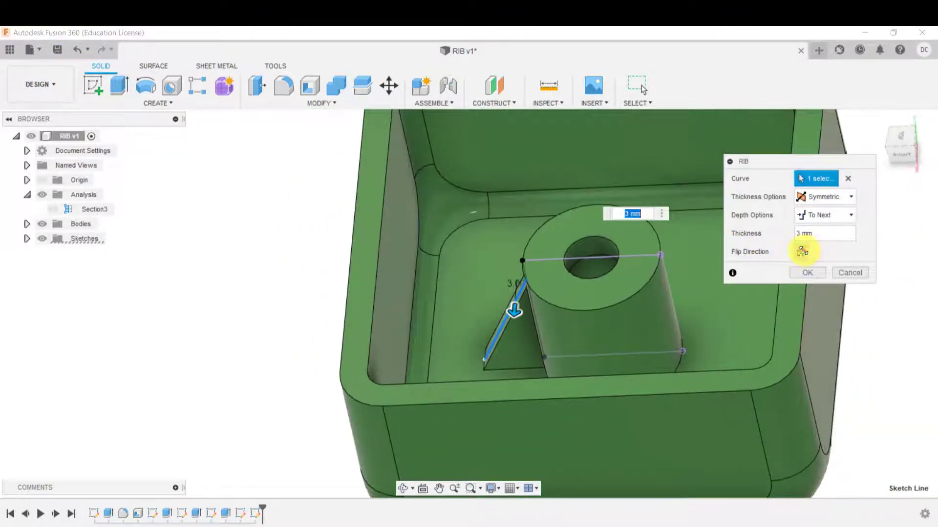
{"action": "left_click", "coordinate": [802, 251]}
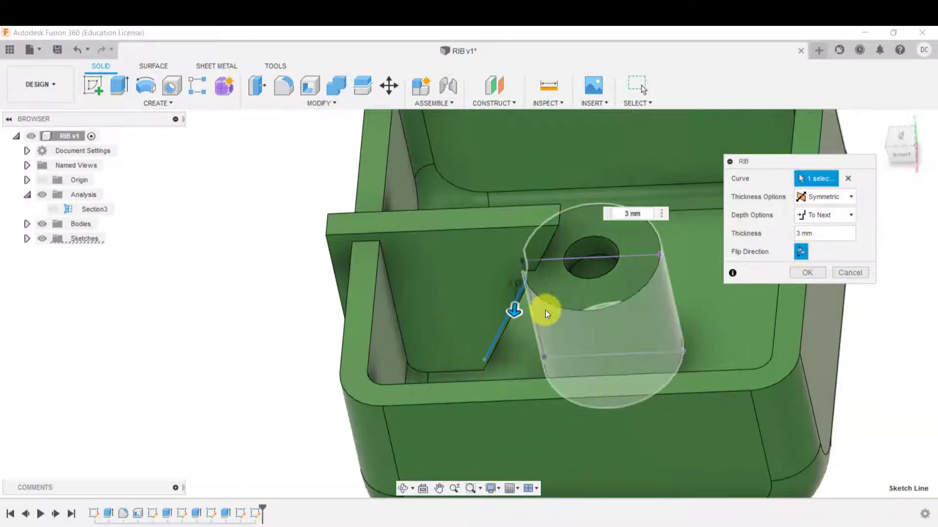
{"action": "left_click", "coordinate": [513, 305]}
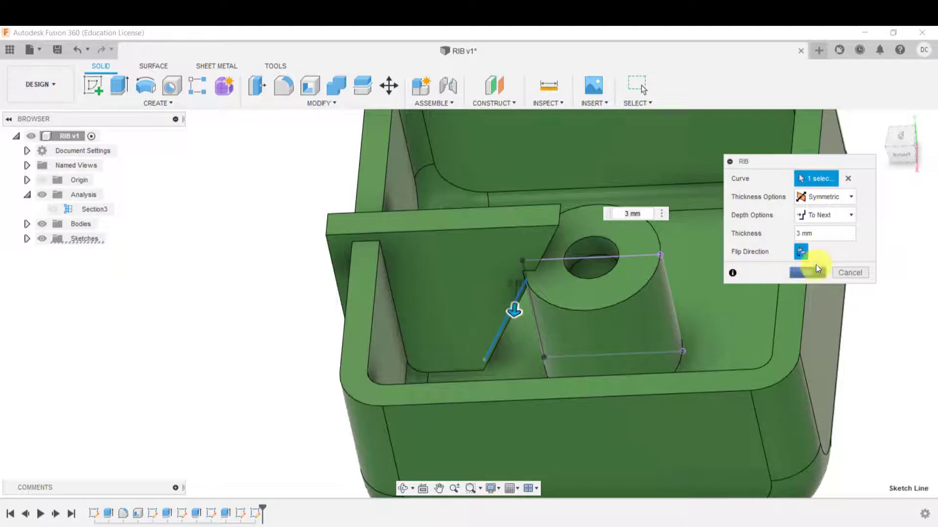
{"action": "left_click", "coordinate": [802, 252]}
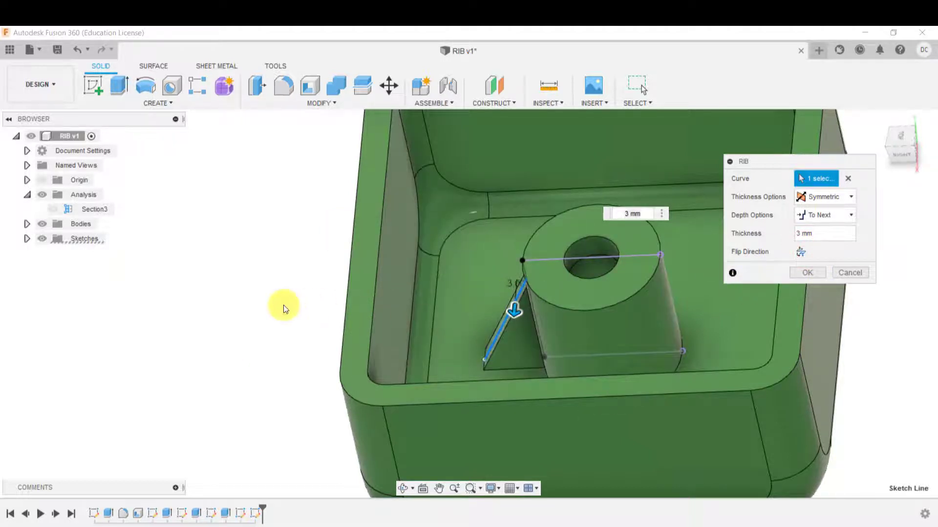
- Complete the symmetric 3 mm rib between the boss and the inner floor
{"action": "middle_click_drag", "start_coordinate": [276, 306], "coordinate": [295, 347], "text": "shift"}
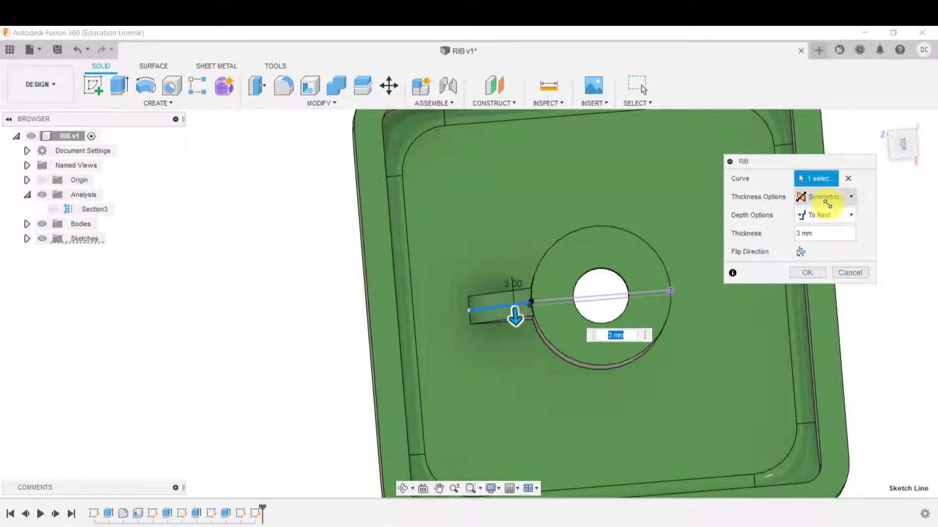
{"action": "left_click", "coordinate": [809, 272]}
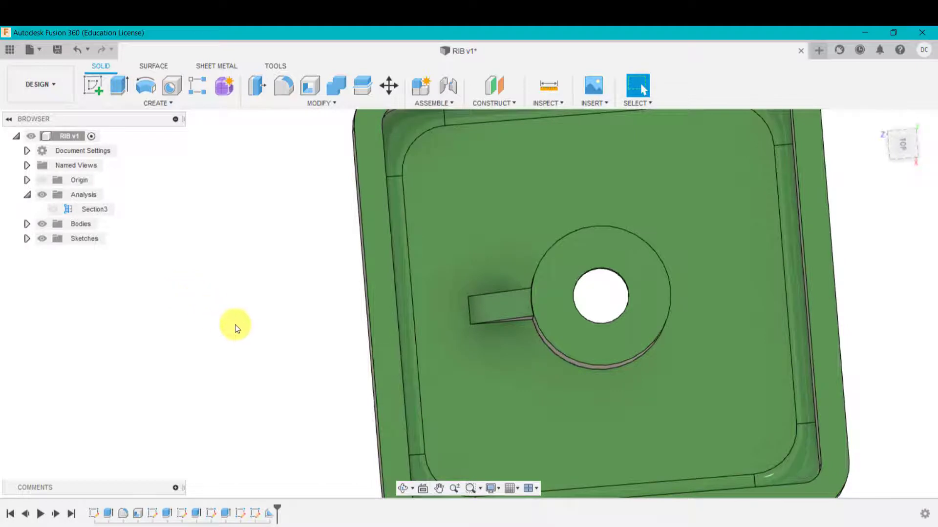
- Start a Circular Pattern of type Features with the new rib as the patterned object
{"action": "middle_click_drag", "start_coordinate": [237, 324], "coordinate": [236, 296], "text": "shift"}
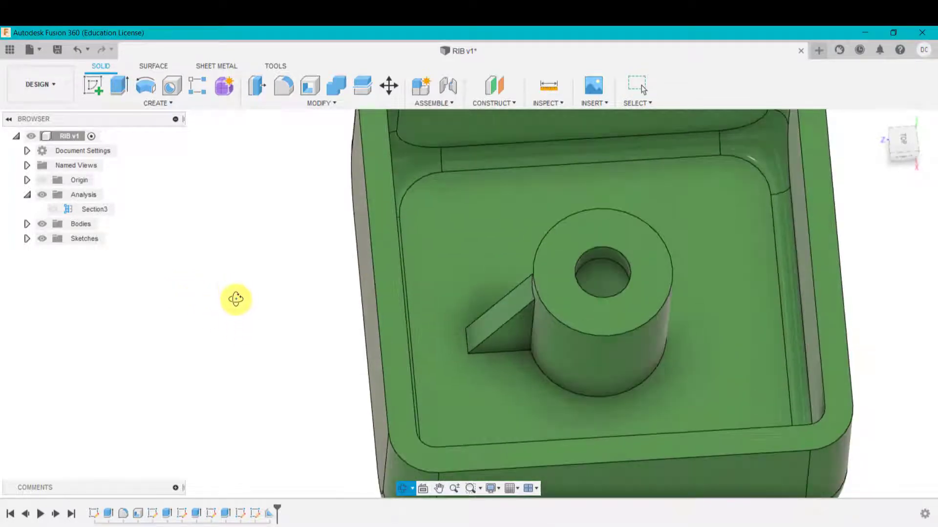
{"action": "left_click", "coordinate": [166, 104]}
{"action": "mouse_move", "coordinate": [157, 374]}
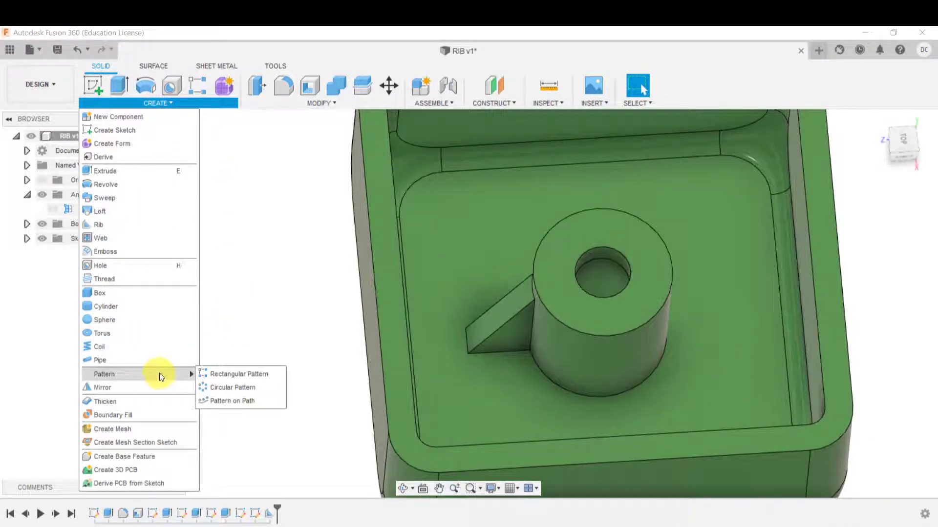
{"action": "left_click", "coordinate": [234, 389]}
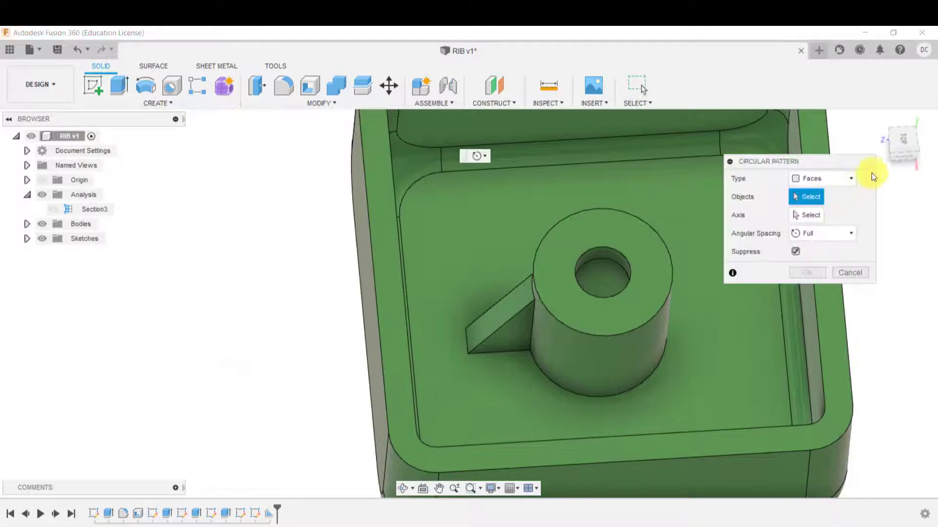
{"action": "left_click", "coordinate": [834, 186]}
{"action": "left_click", "coordinate": [816, 221]}
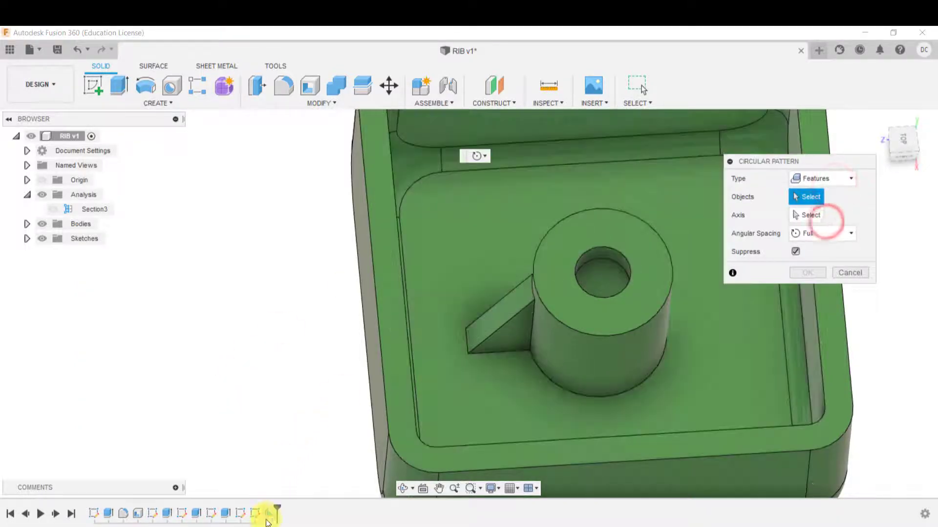
{"action": "left_click", "coordinate": [268, 513]}
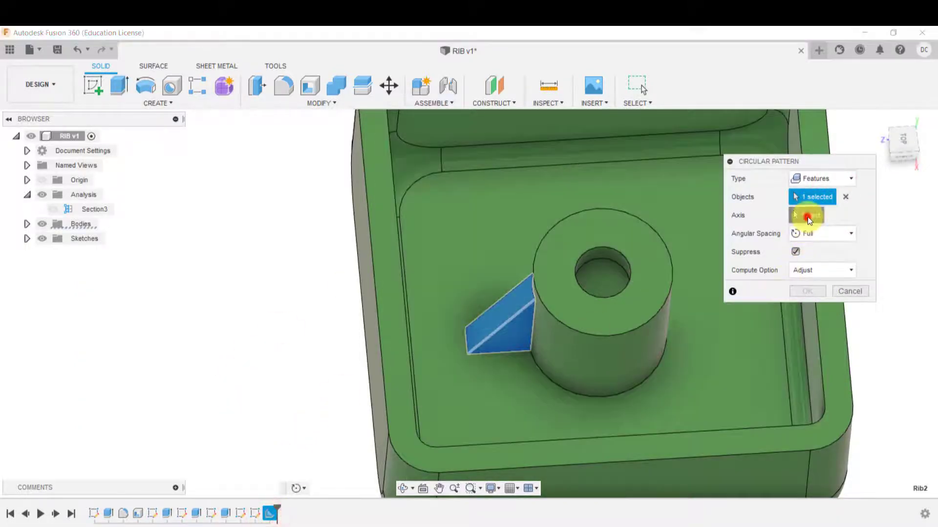
- Set the vertical origin axis through the boss's centre as the circular pattern's rotation axis
{"action": "left_click", "coordinate": [806, 215]}
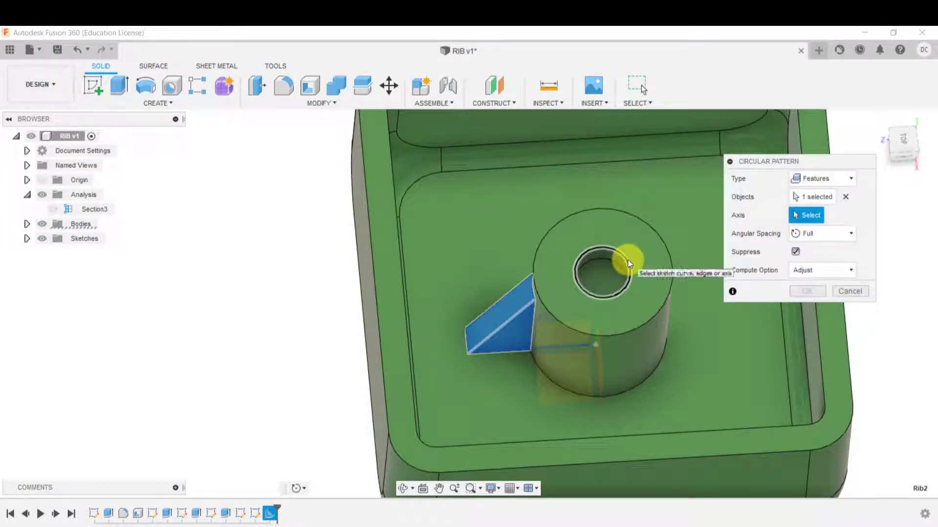
{"action": "middle_click_drag", "start_coordinate": [619, 262], "coordinate": [507, 220]}
{"action": "middle_click_drag", "start_coordinate": [224, 254], "coordinate": [268, 279]}
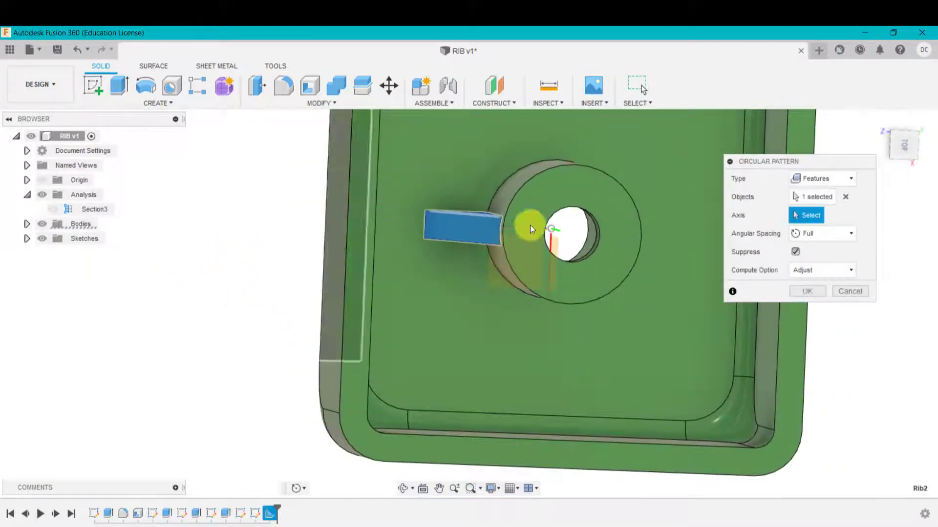
{"action": "left_click", "coordinate": [553, 227]}
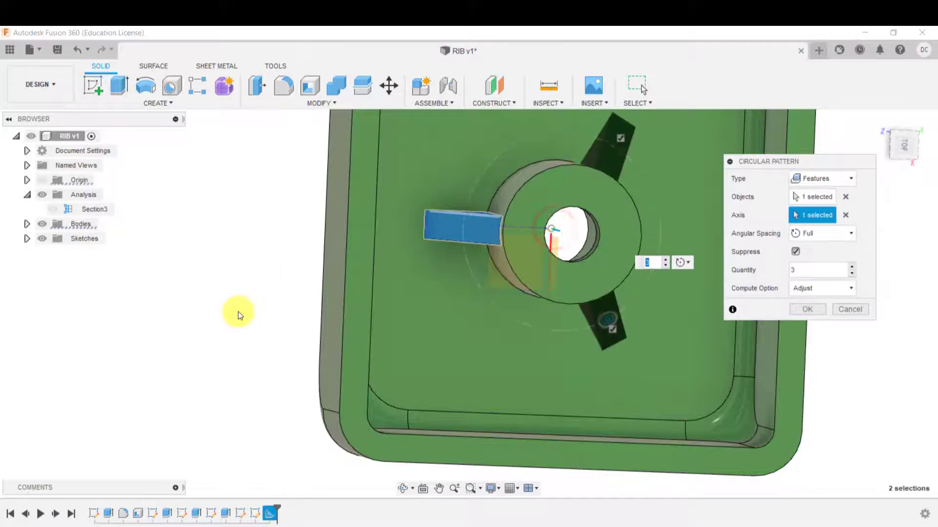
- Set the circular pattern's quantity to 9 and complete the pattern of ribs around the boss
{"action": "mouse_move", "coordinate": [239, 314]}
{"action": "middle_mouse_down", "text": "shift"}
{"action": "mouse_move", "coordinate": [230, 278]}
{"action": "mouse_move", "coordinate": [230, 306]}
{"action": "mouse_move", "coordinate": [241, 304]}
{"action": "middle_mouse_up", "text": "shift"}
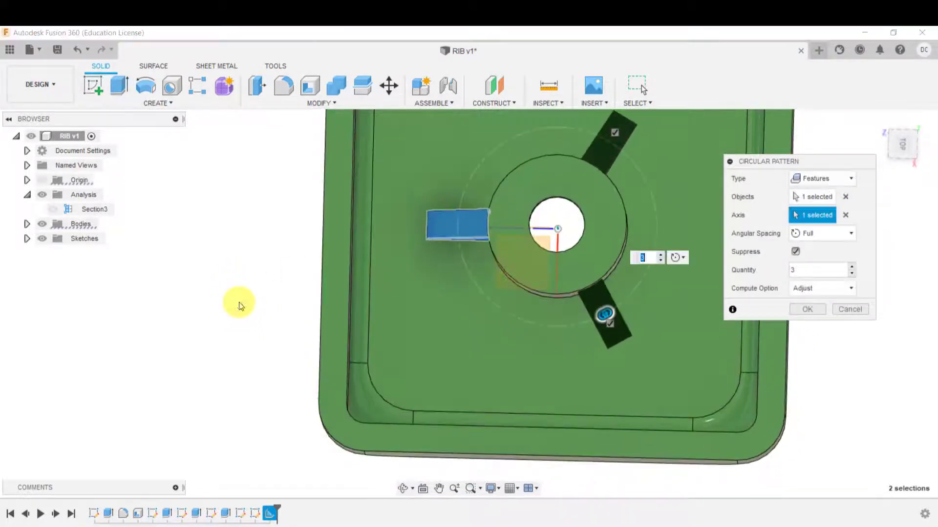
{"action": "left_click", "coordinate": [854, 268]}
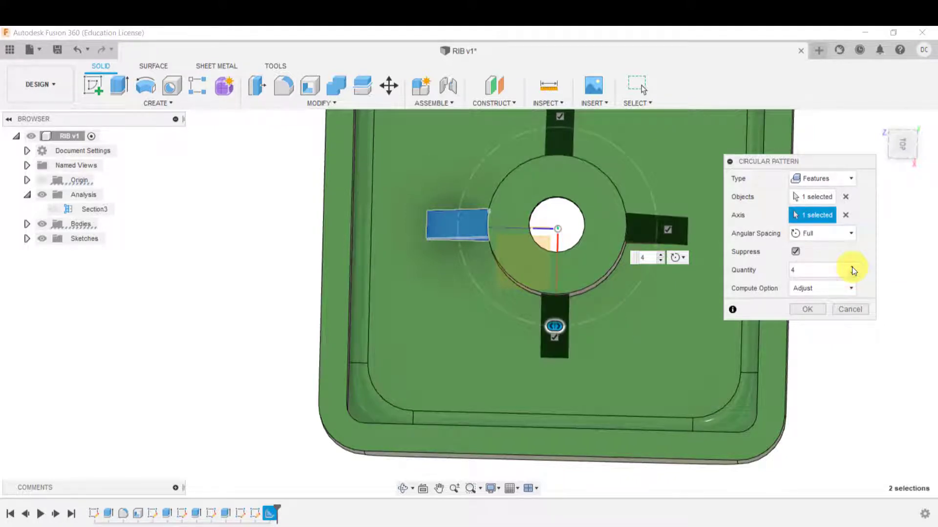
{"action": "left_click", "coordinate": [853, 276]}
{"action": "left_click", "coordinate": [852, 267]}
{"action": "left_click", "coordinate": [850, 269]}
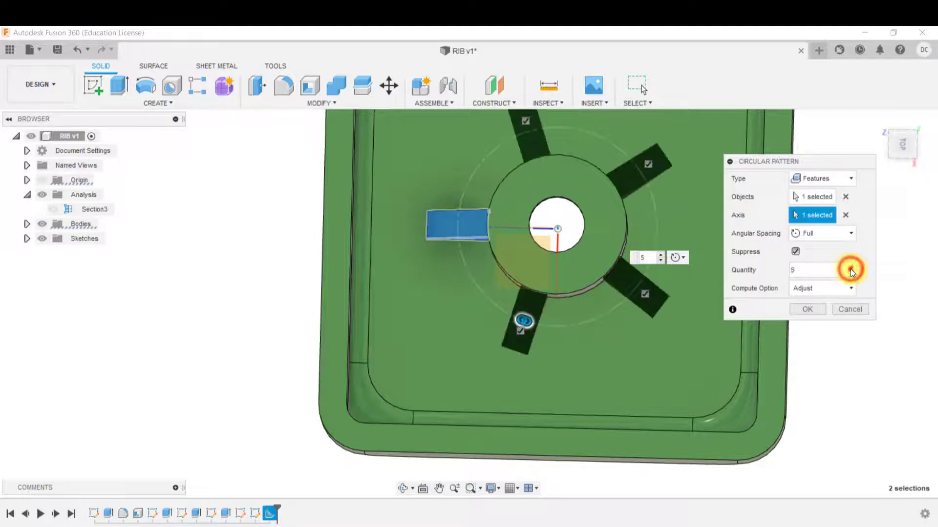
{"action": "left_click", "coordinate": [851, 268]}
{"action": "left_click", "coordinate": [851, 268]}
{"action": "left_click", "coordinate": [851, 268]}
{"action": "left_click", "coordinate": [851, 268]}
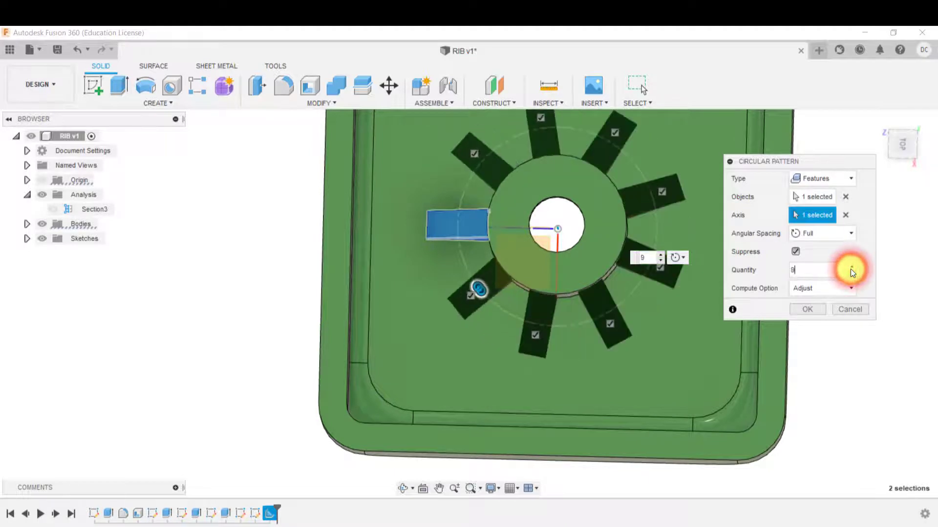
{"action": "left_click", "coordinate": [807, 309]}
{"action": "middle_click_drag", "start_coordinate": [808, 314], "coordinate": [811, 375]}
{"action": "mouse_move", "coordinate": [816, 323]}
{"action": "middle_mouse_down", "text": "shift"}
{"action": "mouse_move", "coordinate": [817, 281]}
{"action": "mouse_move", "coordinate": [815, 304]}
{"action": "middle_mouse_up", "text": "shift"}
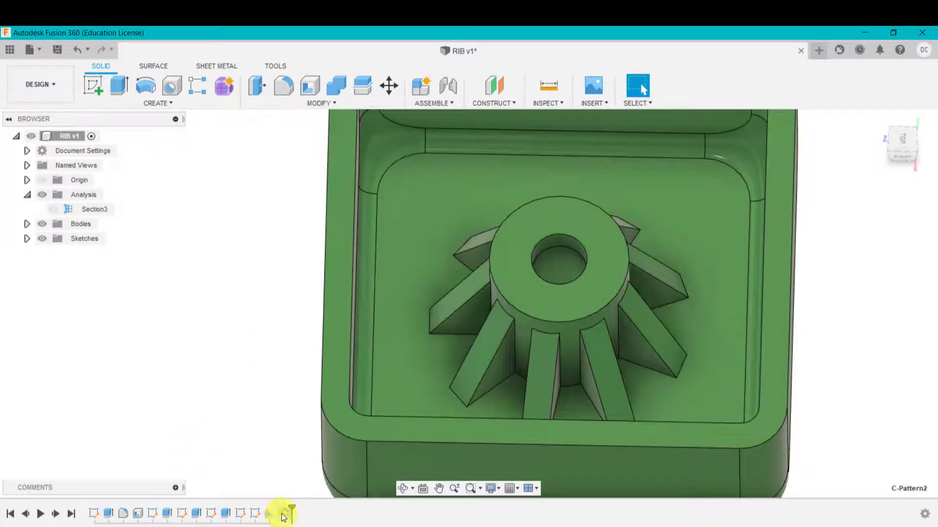
- Edit the circular pattern to reduce the quantity to 3 ribs, and return the box to the home view
{"action": "right_click", "coordinate": [283, 515]}
{"action": "left_click", "coordinate": [332, 406]}
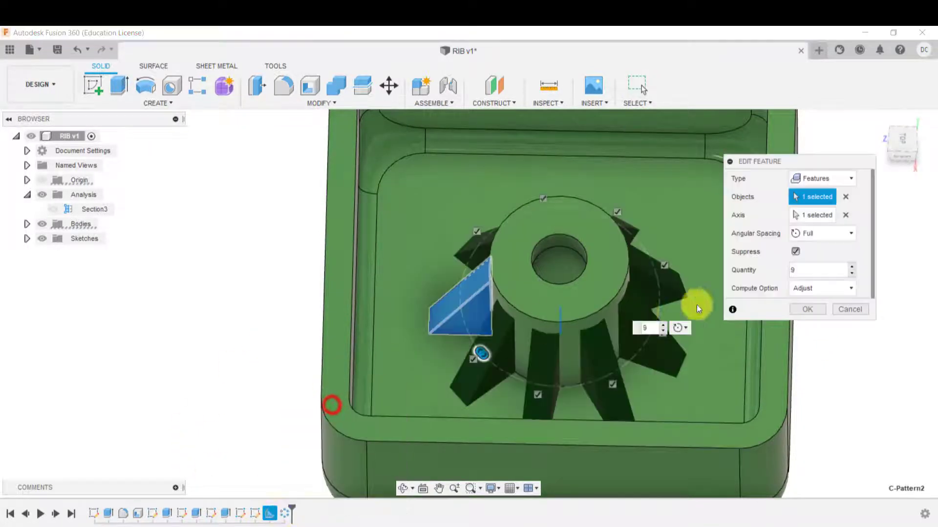
{"action": "left_click", "coordinate": [801, 273]}
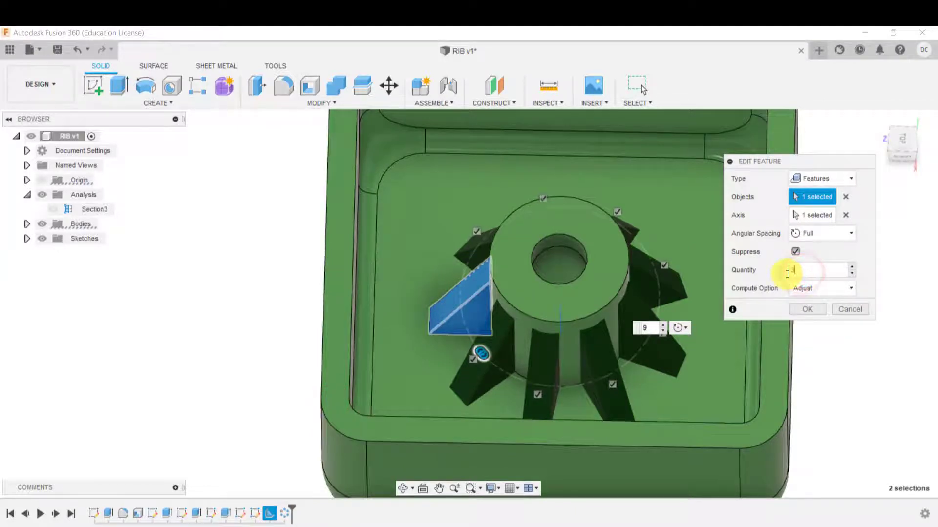
{"action": "type", "text": "3"}
{"action": "left_click", "coordinate": [803, 311]}
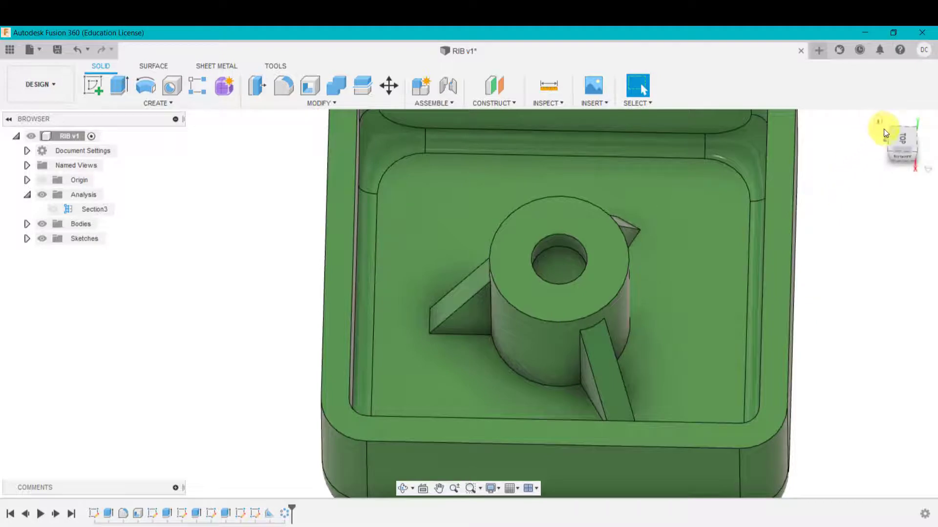
{"action": "left_click", "coordinate": [877, 122]}
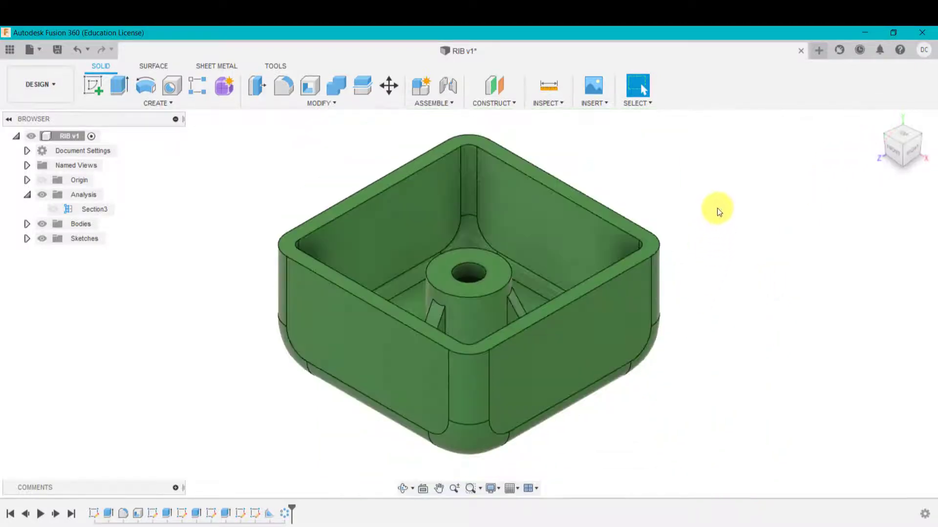
{"action": "middle_click_drag", "start_coordinate": [718, 210], "coordinate": [713, 234], "text": "shift"}
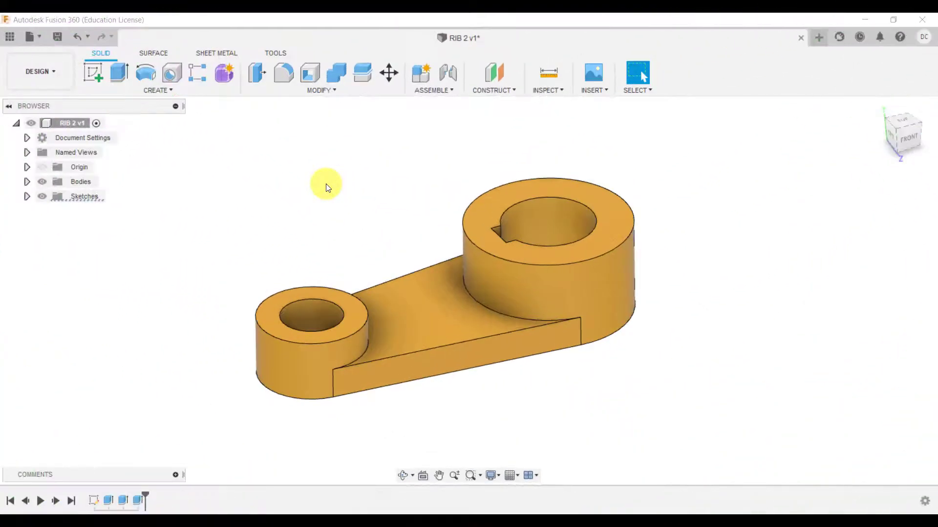
- Examine the lever's base sketch by rolling the history back to it, and restore the full model with the sketch hidden
{"action": "middle_click_drag", "start_coordinate": [296, 181], "coordinate": [316, 184], "text": "shift"}
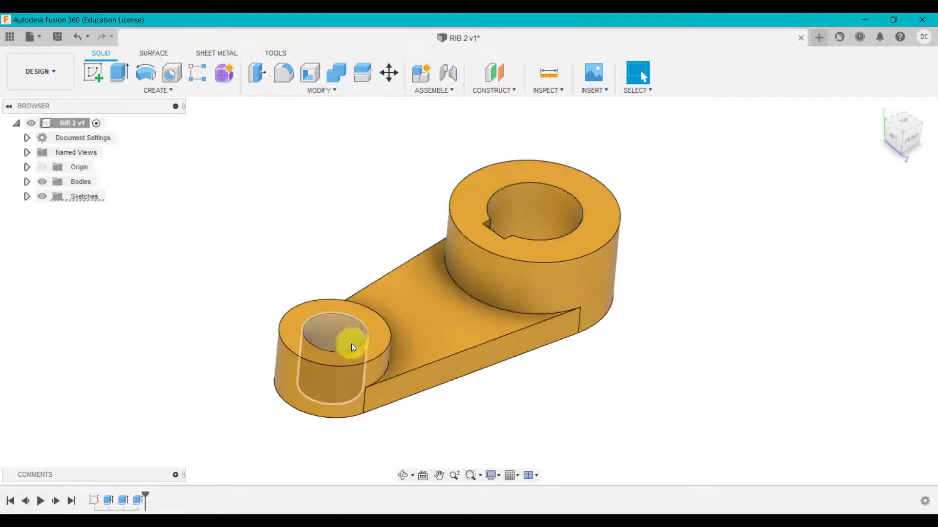
{"action": "left_click", "coordinate": [144, 495]}
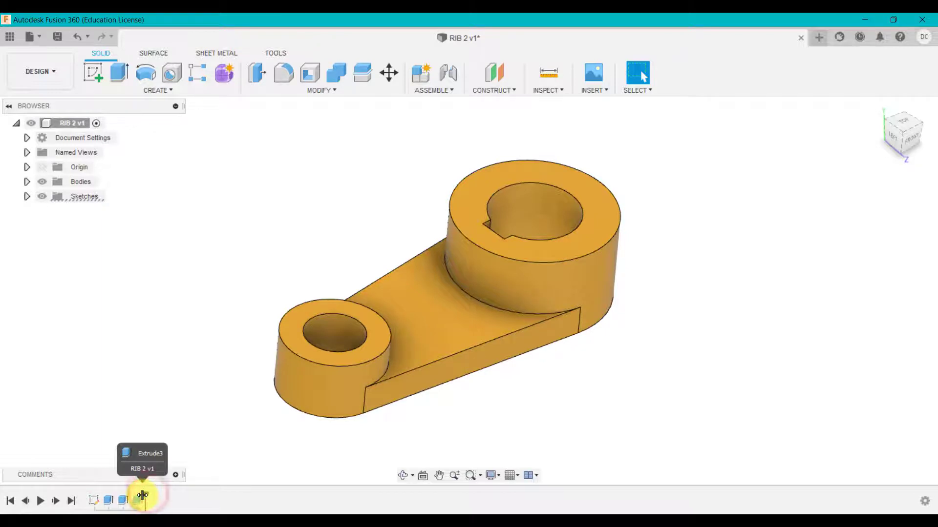
{"action": "left_click_drag", "start_coordinate": [142, 496], "coordinate": [101, 495]}
{"action": "left_click", "coordinate": [27, 181]}
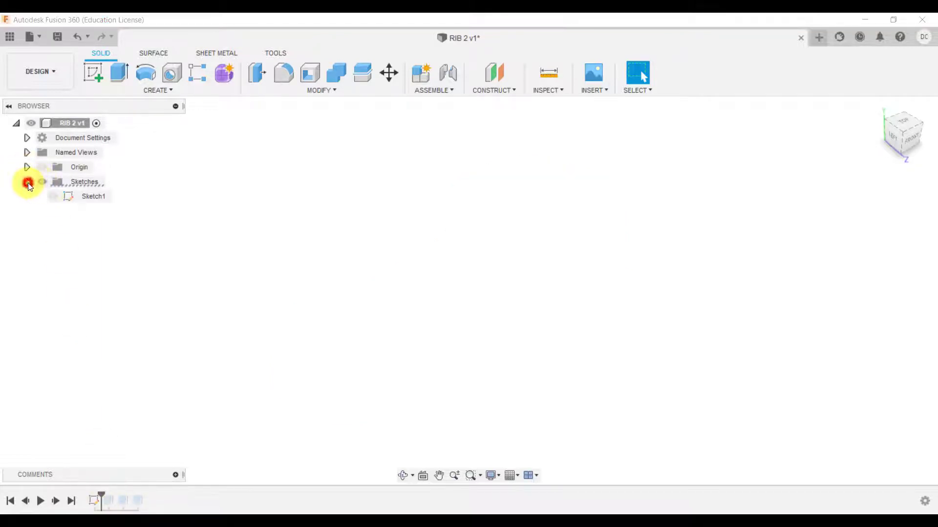
{"action": "left_click", "coordinate": [52, 195]}
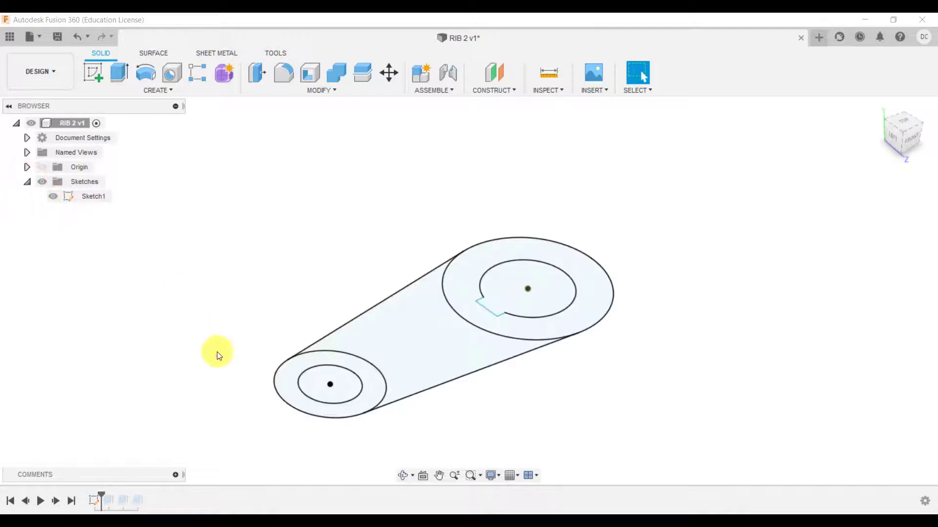
{"action": "left_click_drag", "start_coordinate": [100, 494], "coordinate": [143, 493]}
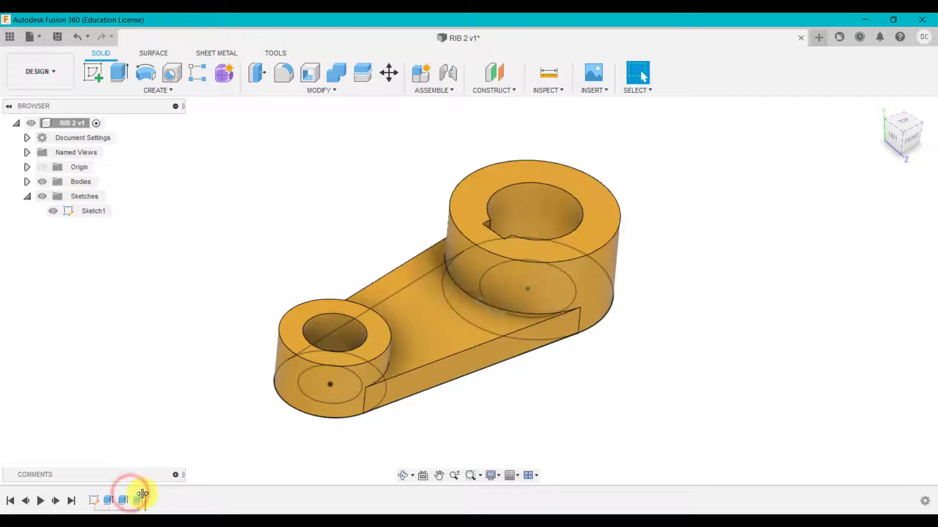
{"action": "left_click", "coordinate": [53, 212]}
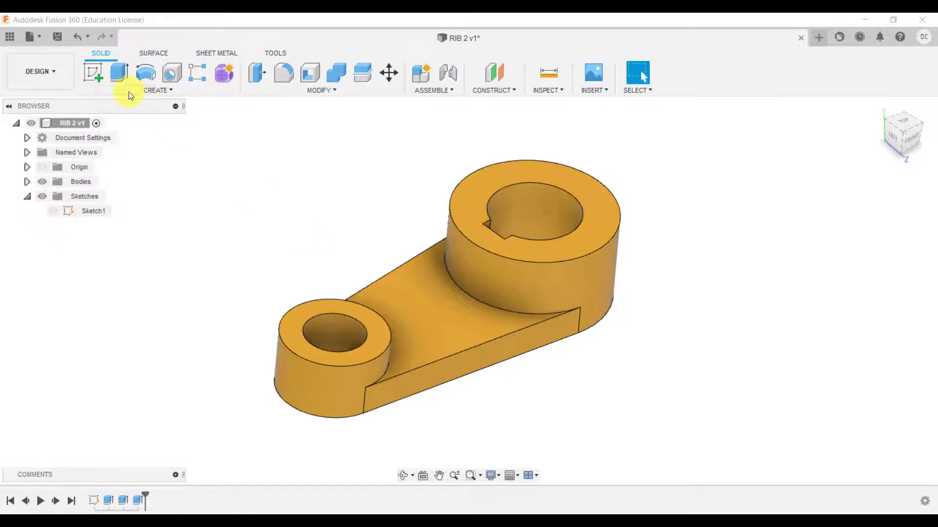
- Start a new sketch on the vertical front origin plane running lengthwise through the lever's two bosses
{"action": "left_click", "coordinate": [104, 80]}
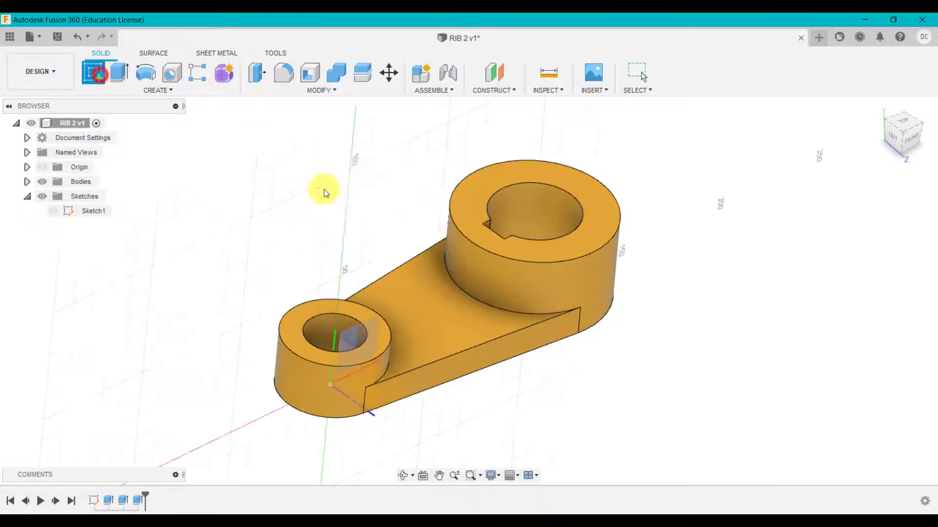
{"action": "left_click", "coordinate": [348, 338]}
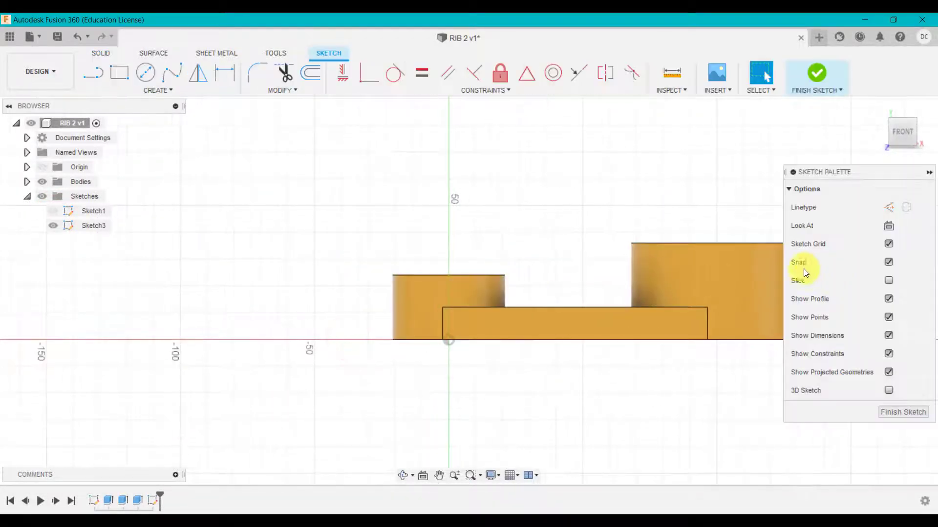
{"action": "scroll", "coordinate": [653, 222], "scroll_direction": "up", "scroll_amount": 5}
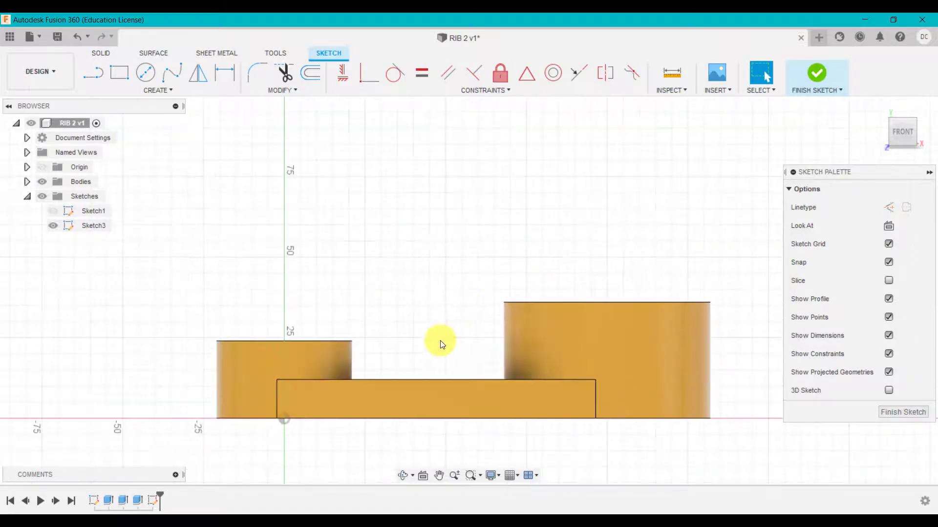
- Project the lever's whole body outline into the sketch using the body selection filter with Projection Link on
{"action": "key", "text": "p"}
{"action": "scroll", "coordinate": [377, 318], "scroll_direction": "up", "scroll_amount": 3}
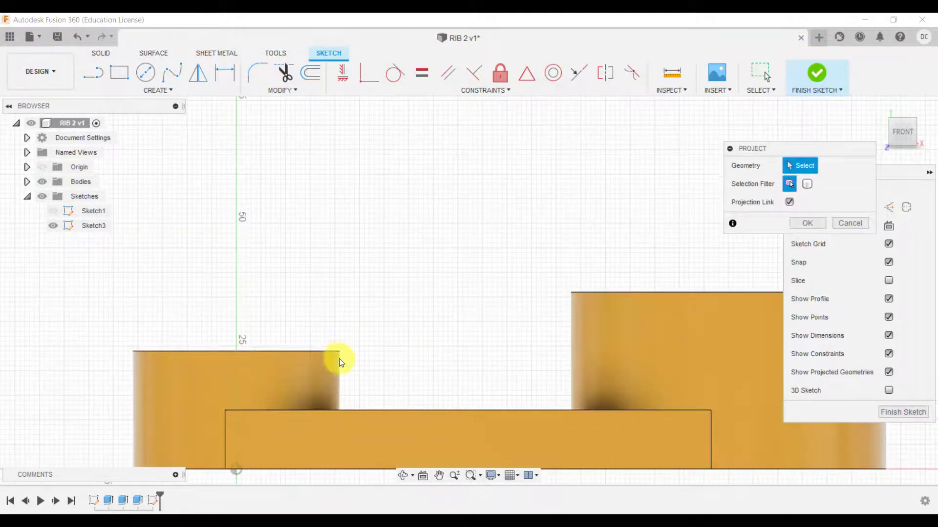
{"action": "left_click", "coordinate": [321, 377]}
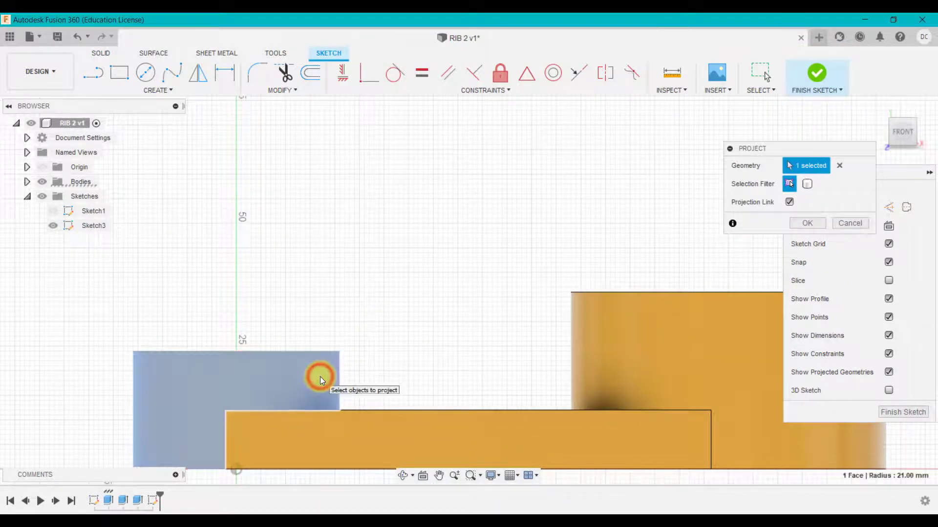
{"action": "left_click", "coordinate": [566, 221]}
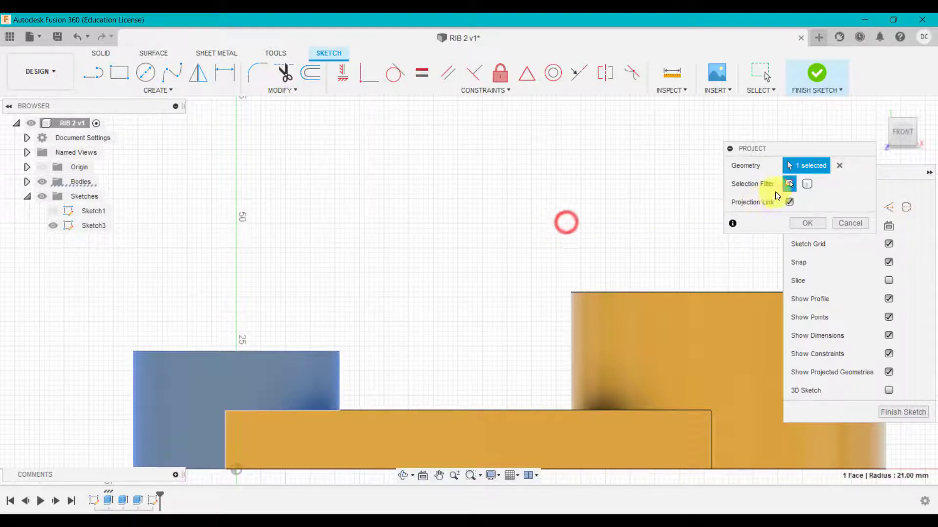
{"action": "left_click", "coordinate": [806, 184]}
{"action": "left_click", "coordinate": [313, 376]}
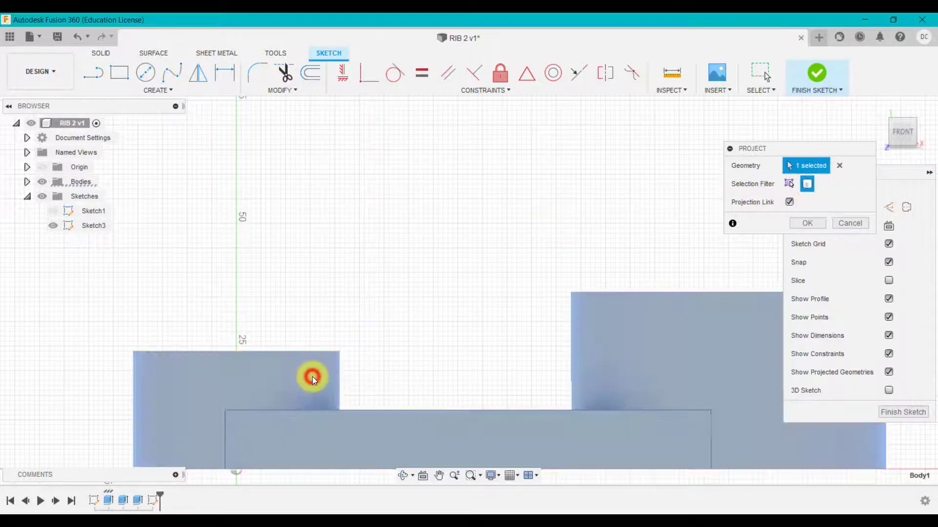
{"action": "left_click", "coordinate": [787, 229]}
{"action": "scroll", "coordinate": [399, 279], "scroll_direction": "down", "scroll_amount": 2}
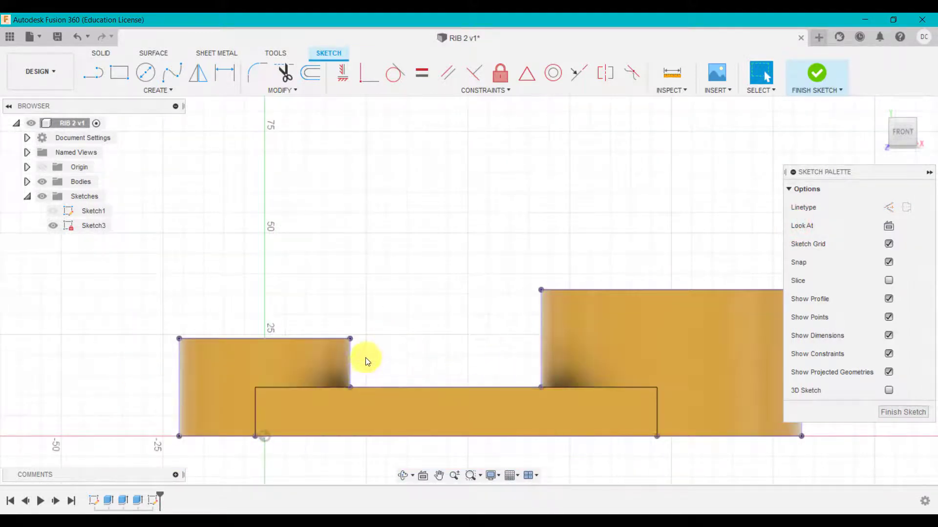
- Sketch a sloped line about 48.7 mm long at 15.2° between the facing edges of the two bosses, just below their tops, and finish the sketch
{"action": "scroll", "coordinate": [450, 325], "scroll_direction": "up", "scroll_amount": 2}
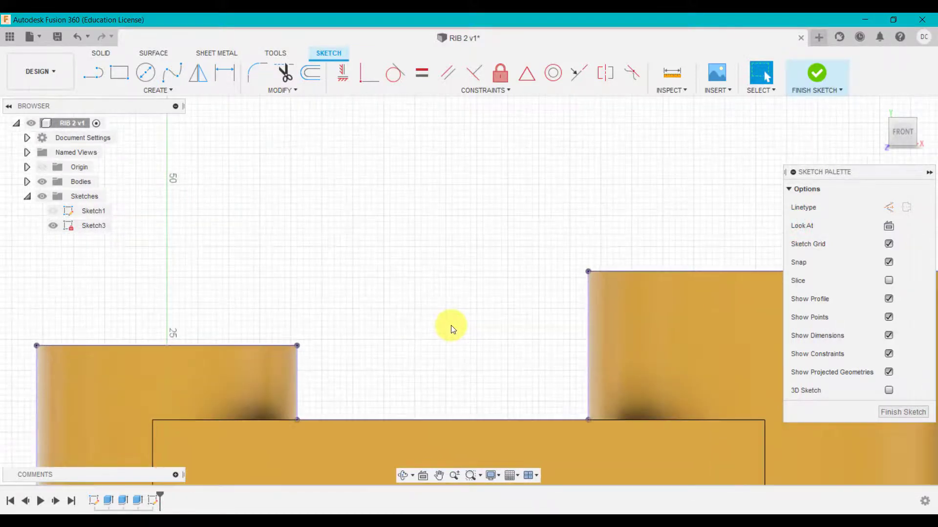
{"action": "key", "text": "l"}
{"action": "scroll", "coordinate": [372, 357], "scroll_direction": "up", "scroll_amount": 1}
{"action": "scroll", "coordinate": [276, 368], "scroll_direction": "up", "scroll_amount": 1}
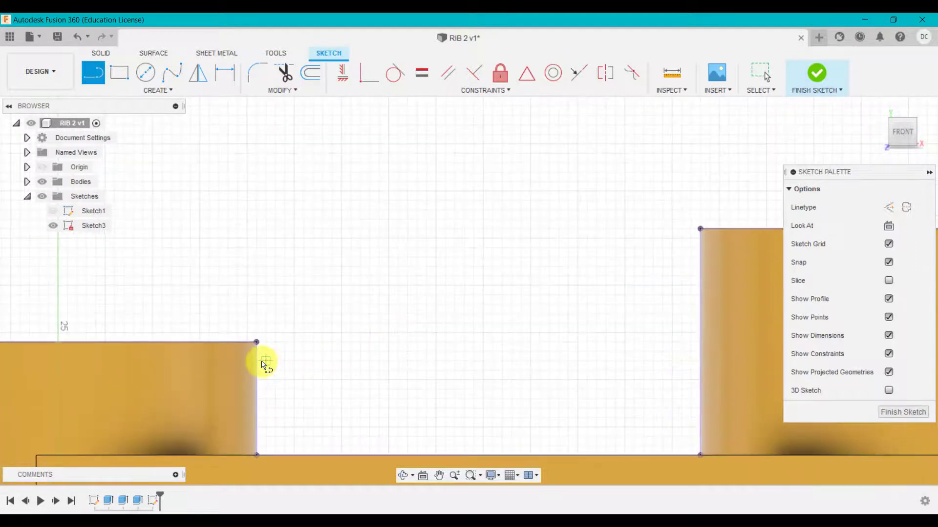
{"action": "left_click", "coordinate": [257, 361]}
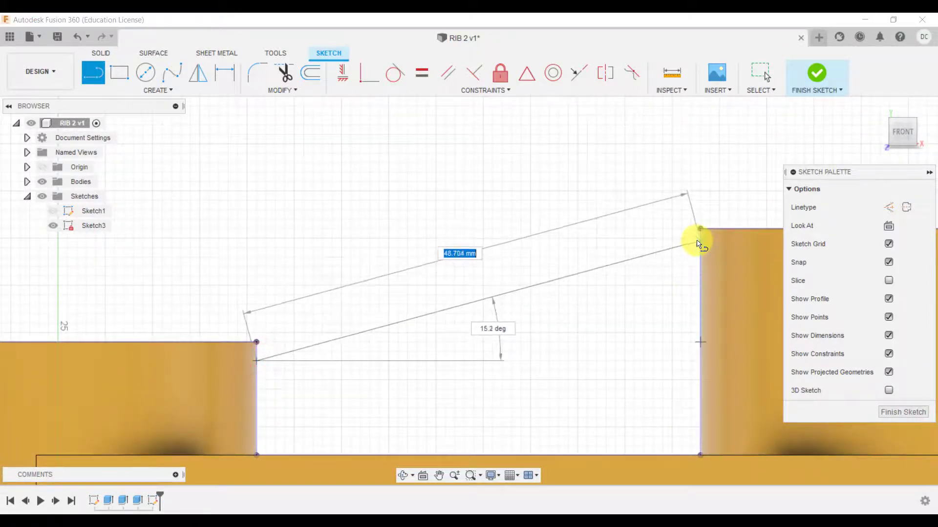
{"action": "left_click", "coordinate": [698, 241]}
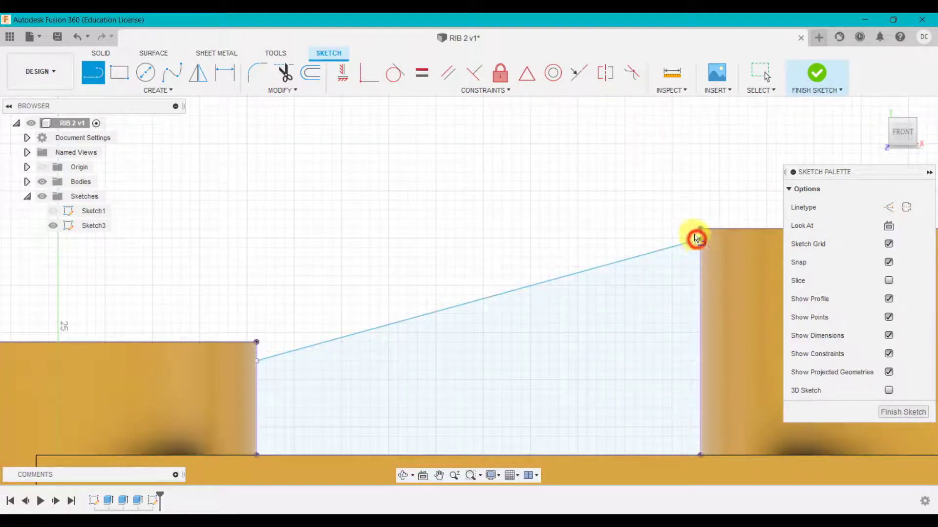
{"action": "left_click", "coordinate": [820, 74]}
- Start a symmetric To Next rib from the sloped line between the bosses, try the flipped direction, and keep it facing the base
{"action": "scroll", "coordinate": [471, 213], "scroll_direction": "down", "scroll_amount": 2}
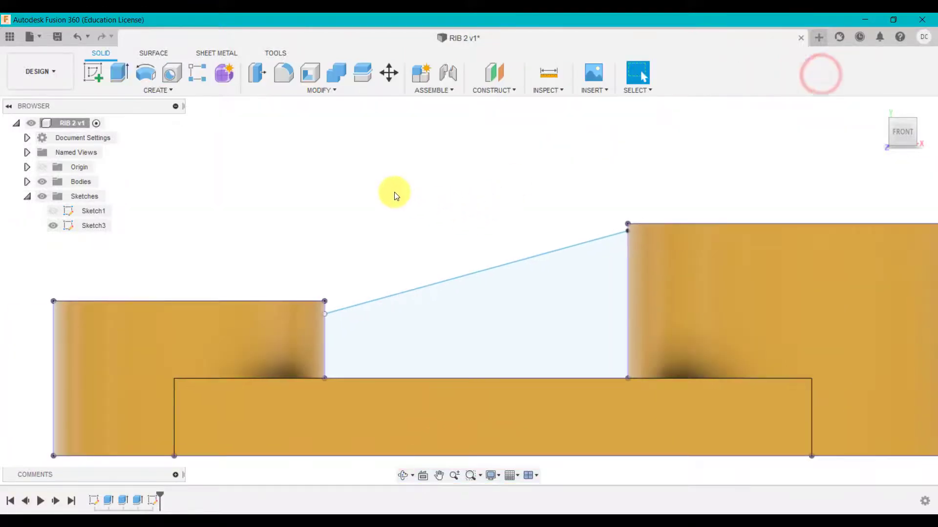
{"action": "middle_click_drag", "start_coordinate": [393, 195], "coordinate": [422, 232], "text": "shift"}
{"action": "key", "text": "Escape"}
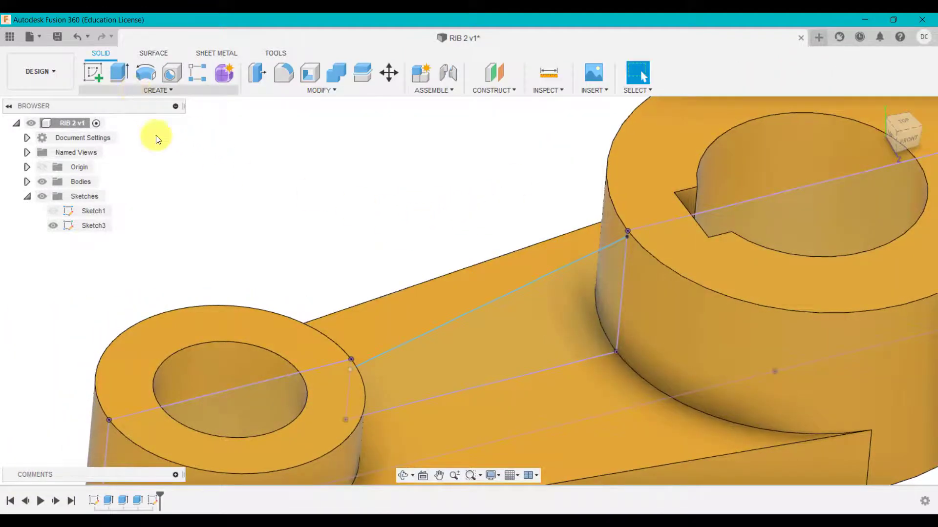
{"action": "left_click", "coordinate": [136, 93]}
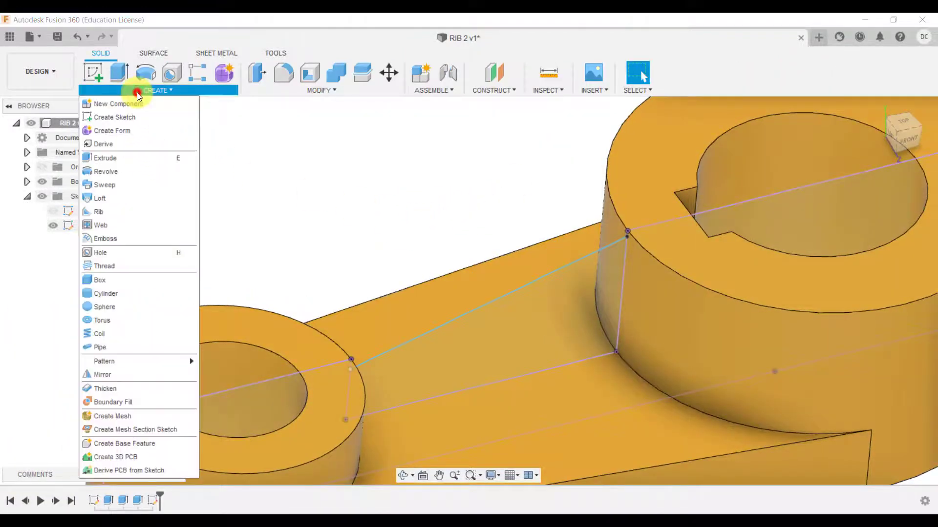
{"action": "left_click", "coordinate": [130, 212]}
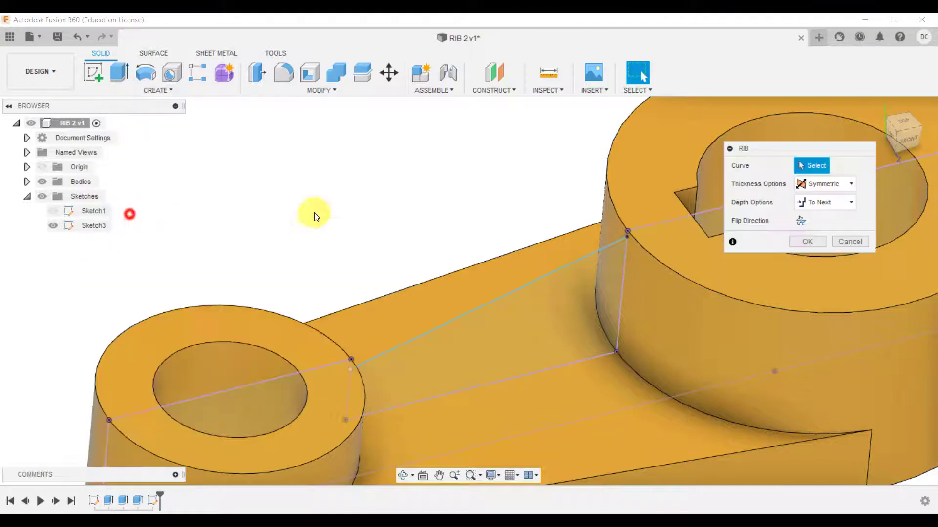
{"action": "left_click", "coordinate": [552, 277]}
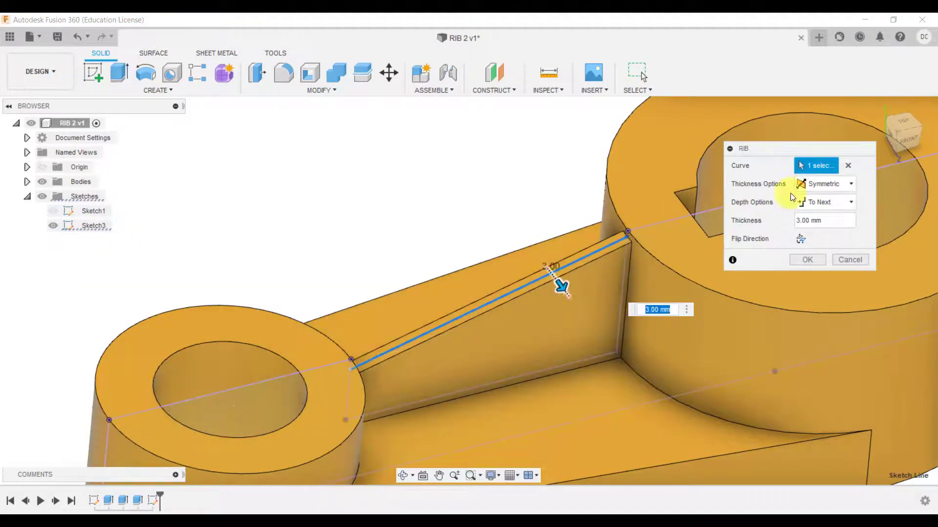
{"action": "left_click", "coordinate": [805, 242]}
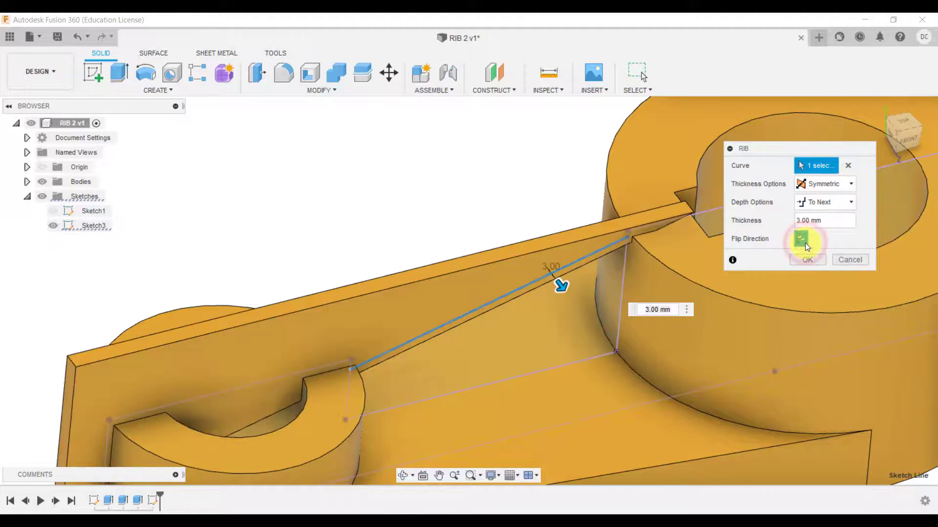
{"action": "left_click", "coordinate": [805, 239]}
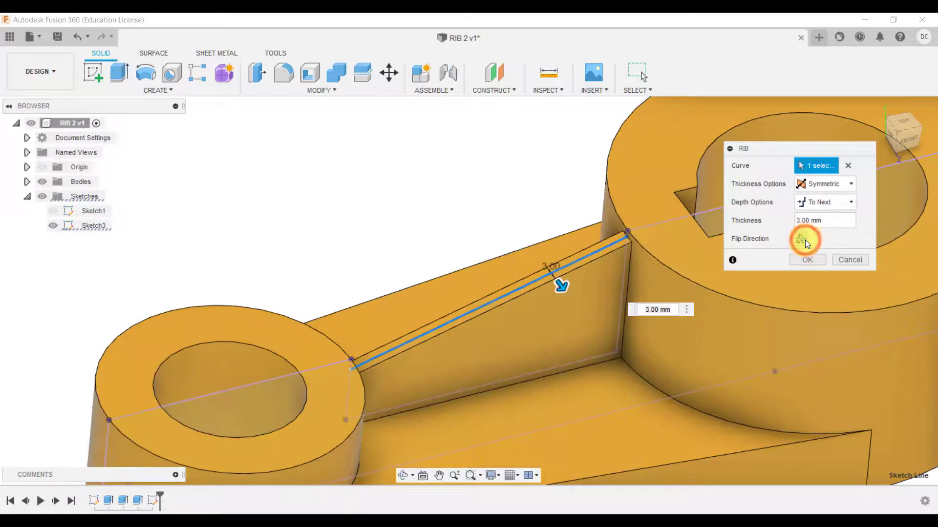
{"action": "left_click", "coordinate": [805, 239]}
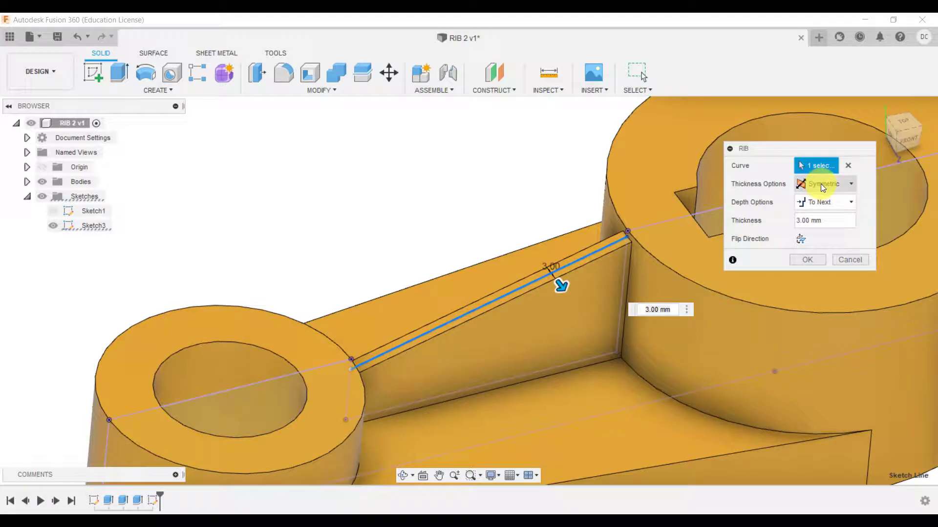
- Try rib thicknesses of 6, 29 and 20 mm in the preview, checking them from above and in the home view
{"action": "left_click", "coordinate": [901, 120]}
{"action": "mouse_move", "coordinate": [525, 376]}
{"action": "left_mouse_down"}
{"action": "mouse_move", "coordinate": [537, 450]}
{"action": "mouse_move", "coordinate": [526, 385]}
{"action": "left_mouse_up"}
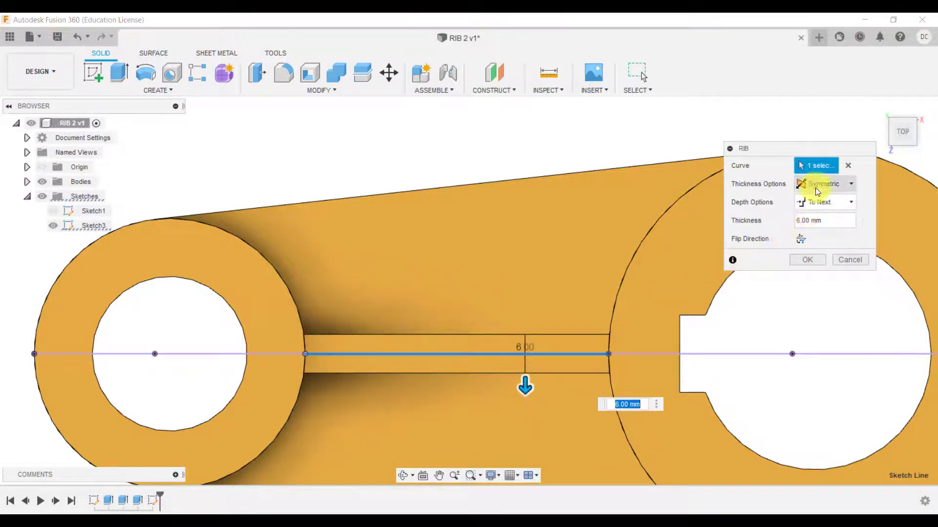
{"action": "left_click", "coordinate": [525, 388]}
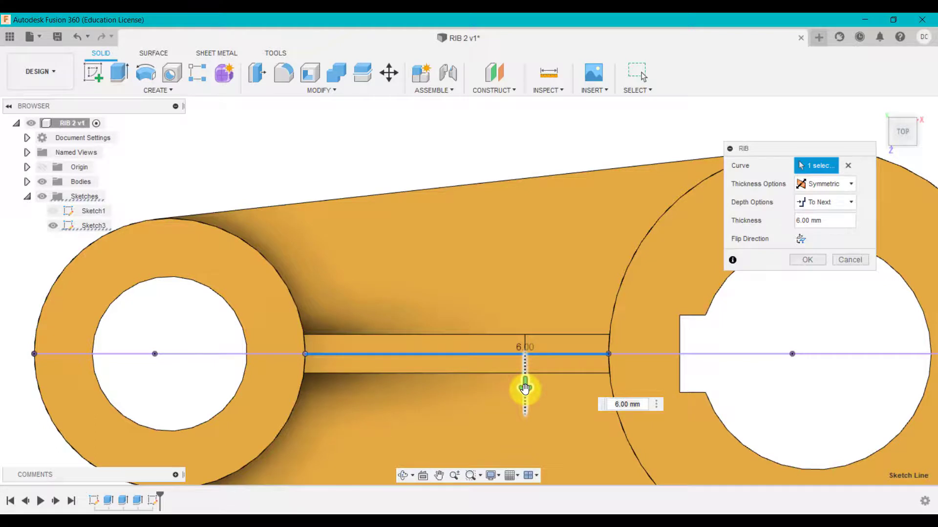
{"action": "left_click_drag", "start_coordinate": [525, 390], "coordinate": [525, 386]}
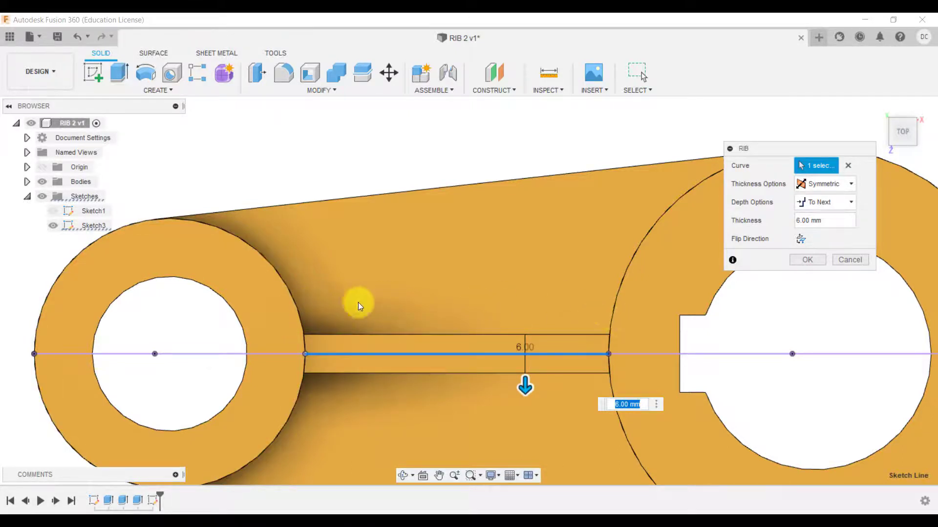
{"action": "left_click_drag", "start_coordinate": [526, 385], "coordinate": [523, 458]}
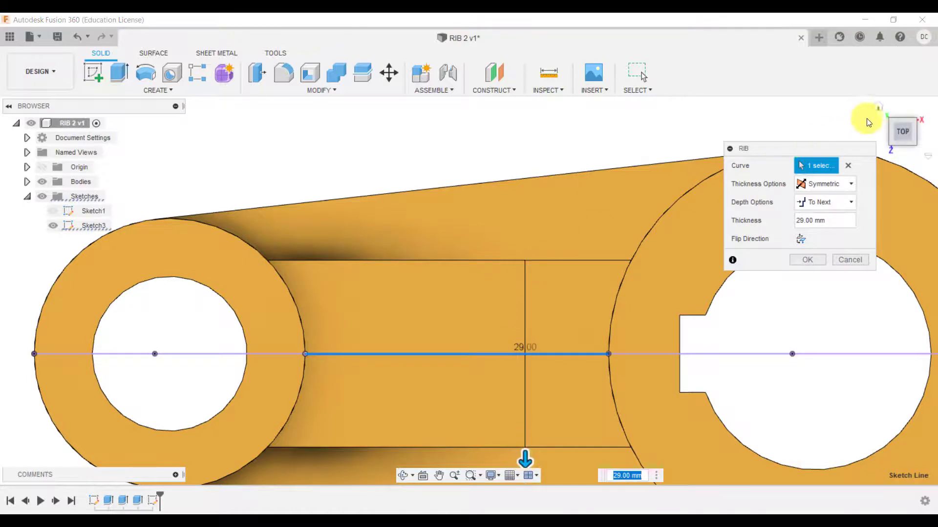
{"action": "left_click", "coordinate": [878, 107]}
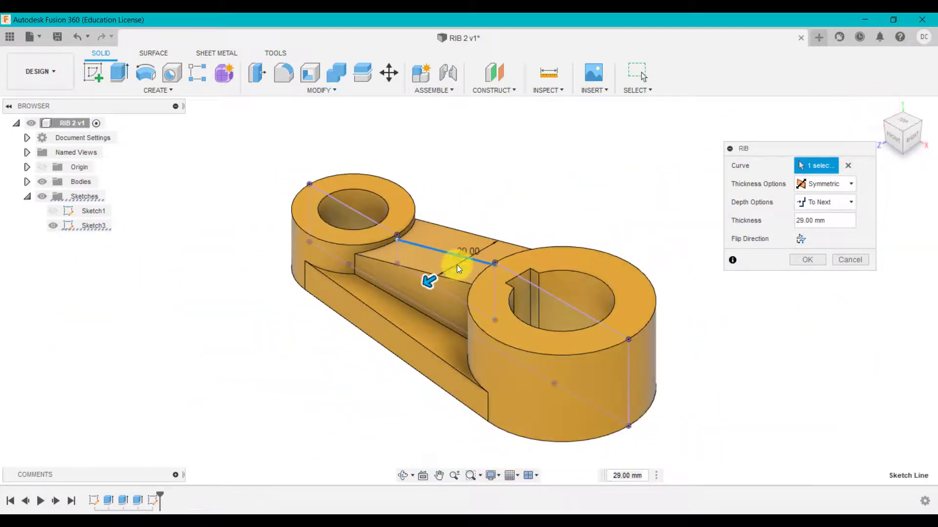
{"action": "left_click_drag", "start_coordinate": [428, 283], "coordinate": [448, 295]}
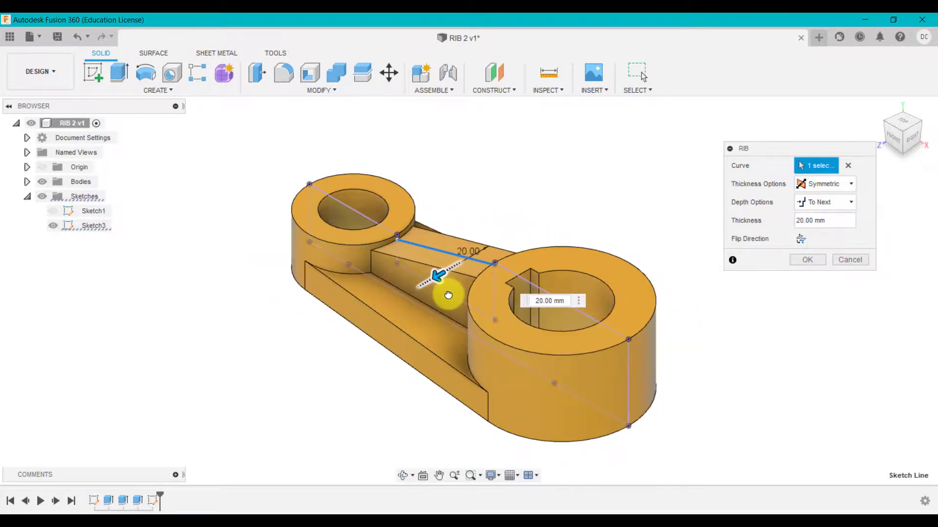
- Set the rib's symmetric thickness to 8 mm and create the rib
{"action": "middle_click_drag", "start_coordinate": [561, 193], "coordinate": [616, 196], "text": "shift"}
{"action": "left_click", "coordinate": [828, 220]}
{"action": "type", "text": "6"}
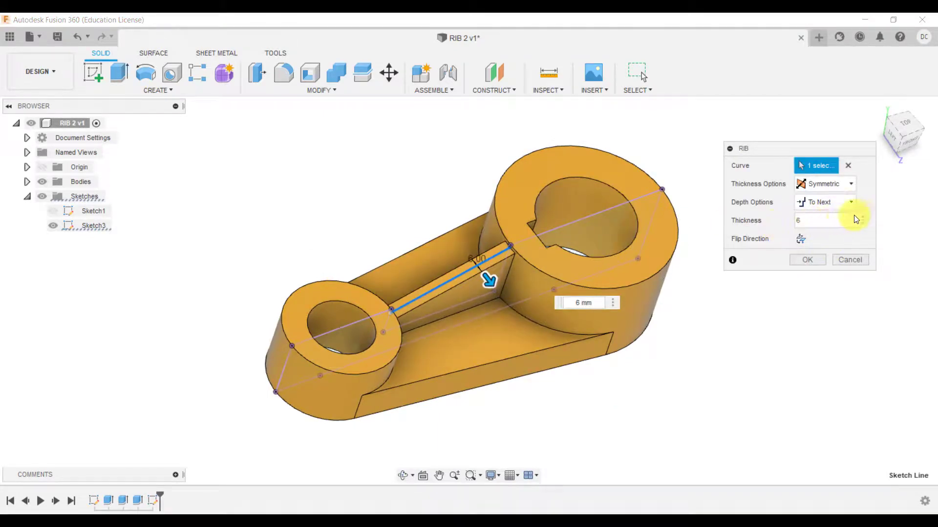
{"action": "left_click", "coordinate": [822, 218]}
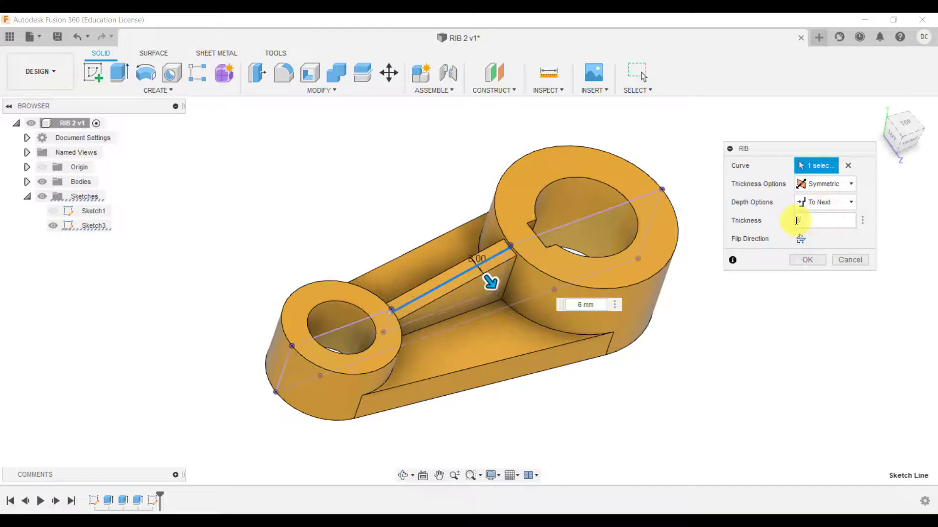
{"action": "left_click", "coordinate": [806, 259]}
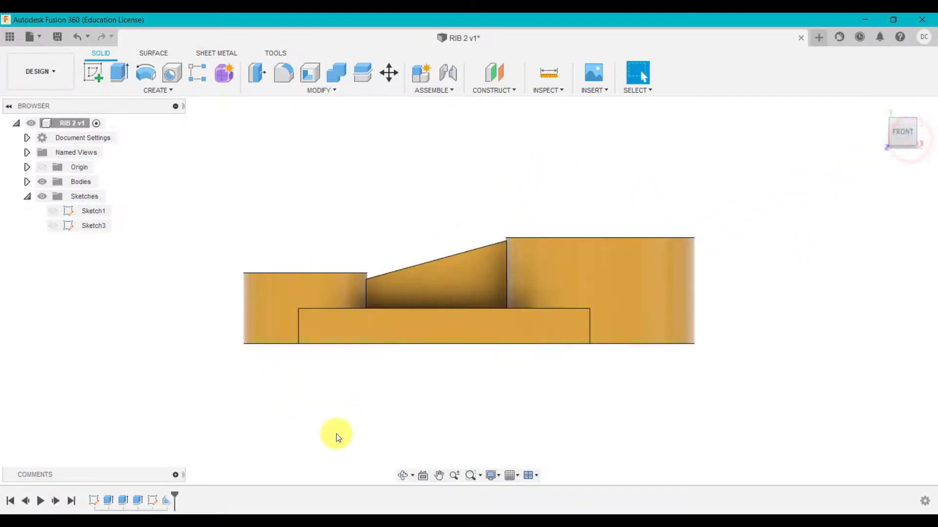
- Edit the rib's sketch to move both ends of the sloped line onto the top corners of the bosses, and finish the sketch
{"action": "right_click", "coordinate": [155, 502]}
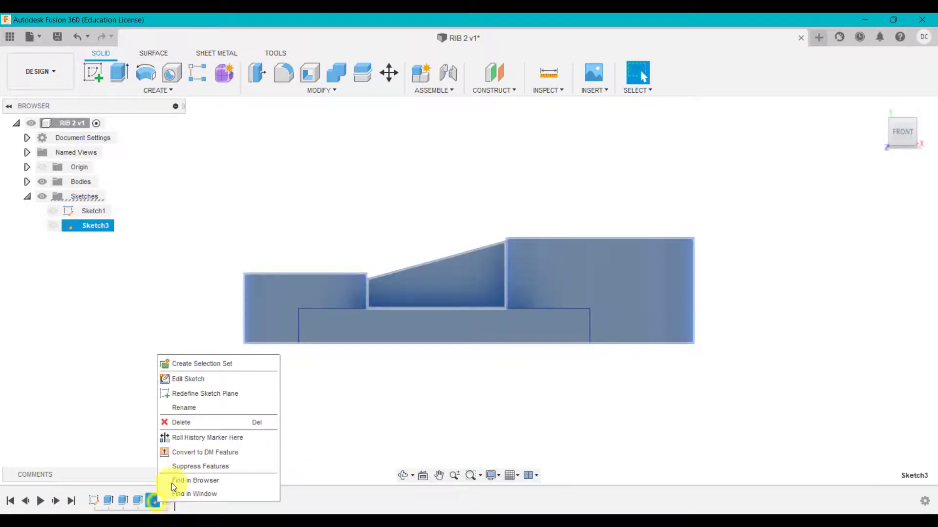
{"action": "left_click", "coordinate": [192, 381]}
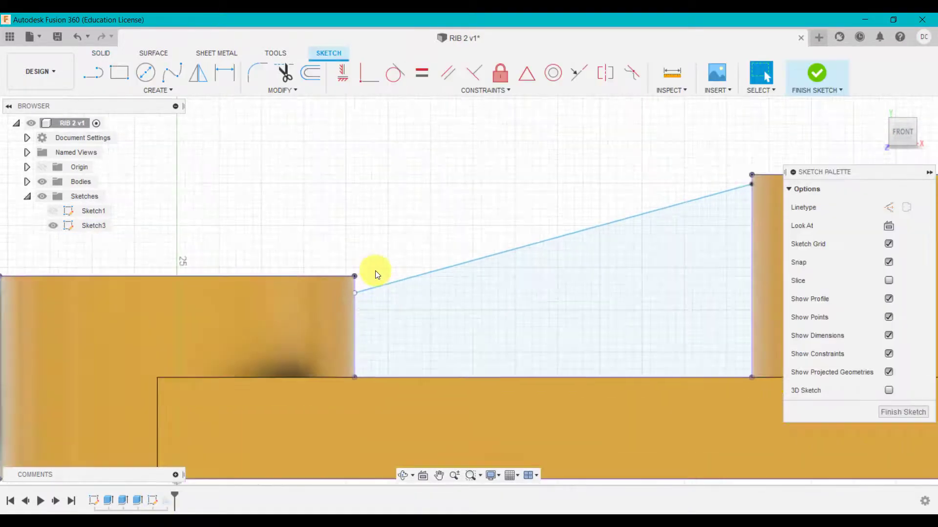
{"action": "scroll", "coordinate": [375, 270], "scroll_direction": "up", "scroll_amount": 5}
{"action": "scroll", "coordinate": [354, 324], "scroll_direction": "up", "scroll_amount": 2}
{"action": "left_click_drag", "start_coordinate": [344, 312], "coordinate": [341, 281]}
{"action": "scroll", "coordinate": [385, 324], "scroll_direction": "down", "scroll_amount": 2}
{"action": "scroll", "coordinate": [593, 253], "scroll_direction": "up", "scroll_amount": 3}
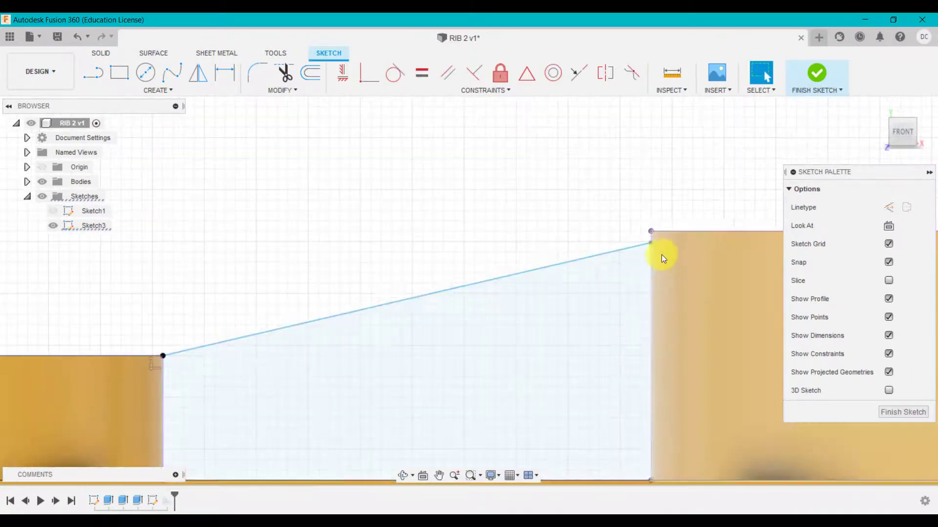
{"action": "left_click_drag", "start_coordinate": [647, 239], "coordinate": [647, 228]}
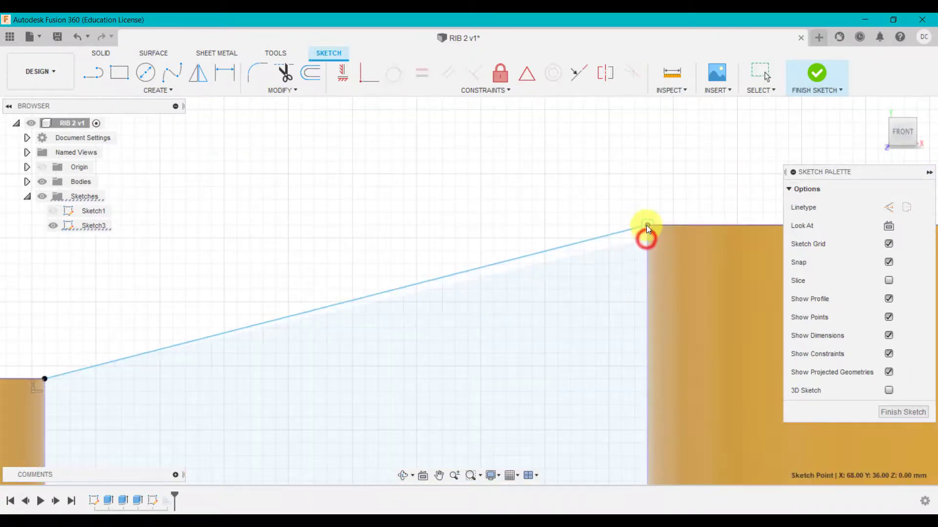
{"action": "left_click", "coordinate": [816, 73]}
{"action": "scroll", "coordinate": [313, 310], "scroll_direction": "down", "scroll_amount": 2}
{"action": "scroll", "coordinate": [313, 312], "scroll_direction": "down", "scroll_amount": 2}
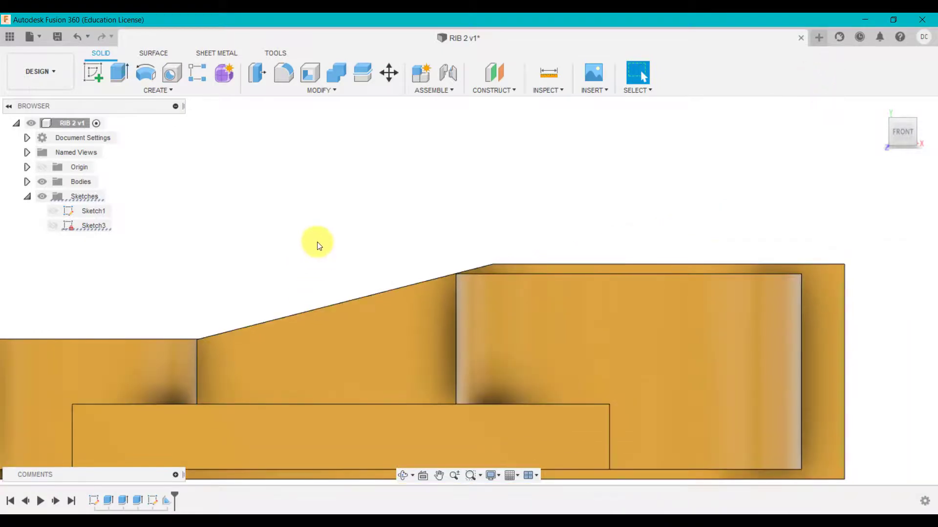
- Examine how the rib extends around both bosses, and check its feature settings without changing them
{"action": "middle_click_drag", "start_coordinate": [318, 241], "coordinate": [339, 275], "text": "shift"}
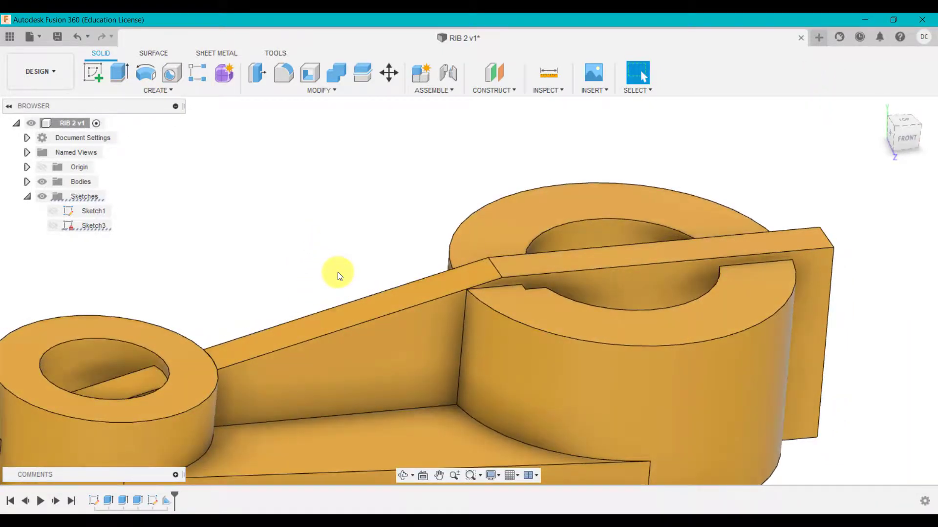
{"action": "scroll", "coordinate": [340, 276], "scroll_direction": "down", "scroll_amount": 2}
{"action": "middle_click_drag", "start_coordinate": [356, 230], "coordinate": [346, 251], "text": "shift"}
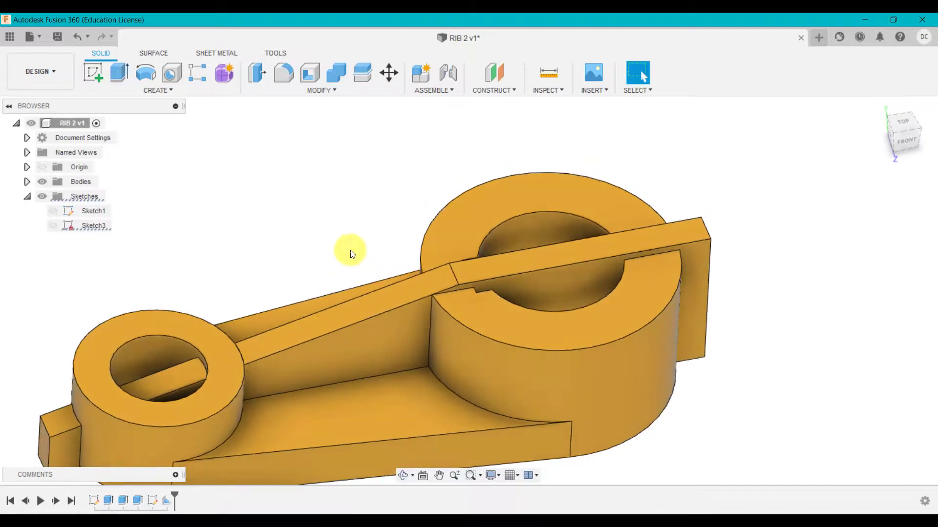
{"action": "right_click", "coordinate": [167, 499]}
{"action": "left_click", "coordinate": [230, 391]}
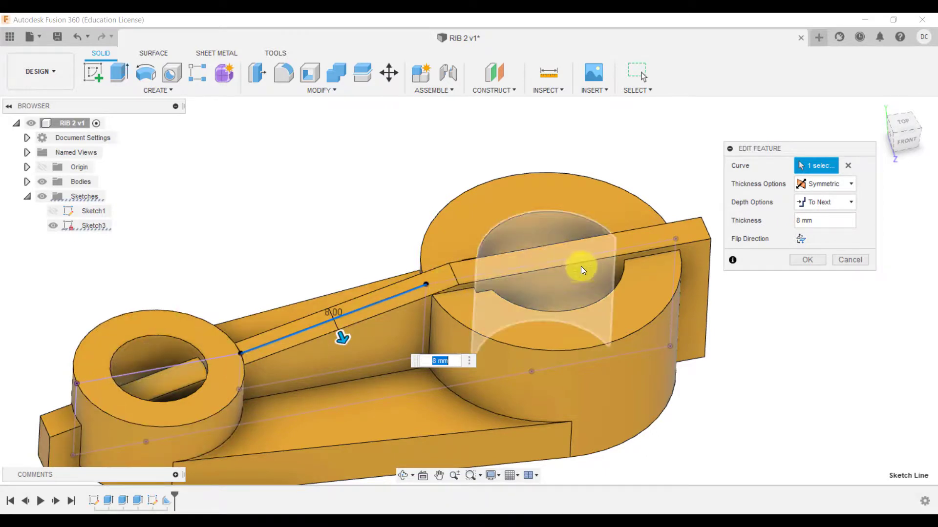
{"action": "left_click", "coordinate": [855, 260]}
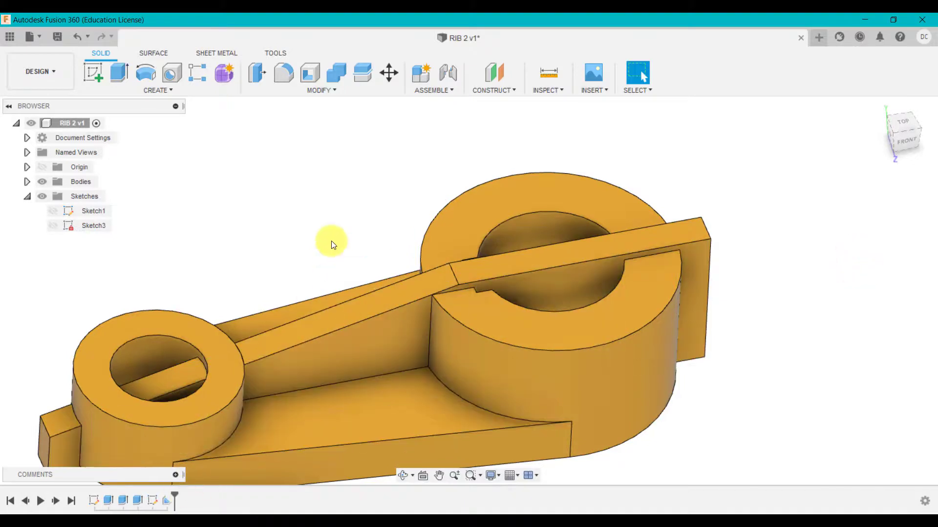
- Undo the endpoint moves and dimension the line's lower end 1 mm below the smaller boss's top corner
{"action": "double_click", "coordinate": [331, 240]}
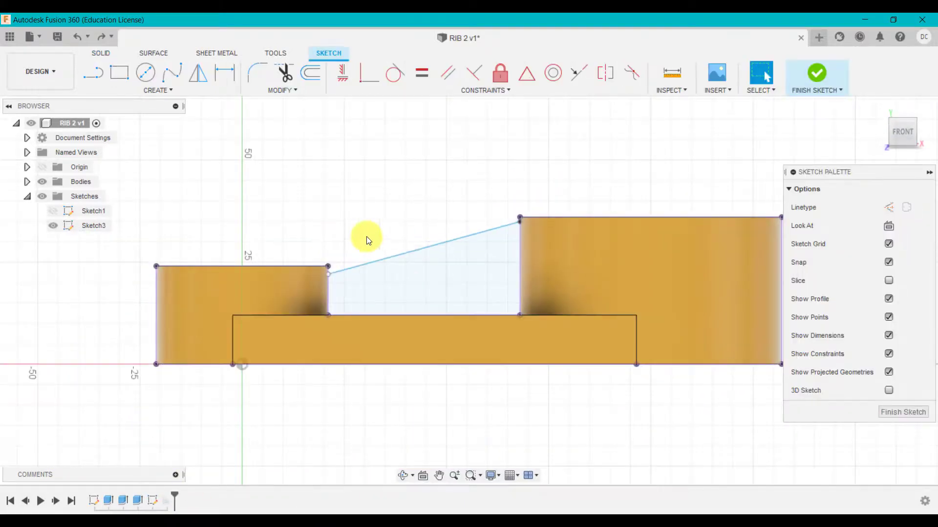
{"action": "scroll", "coordinate": [309, 262], "scroll_direction": "down", "scroll_amount": 4}
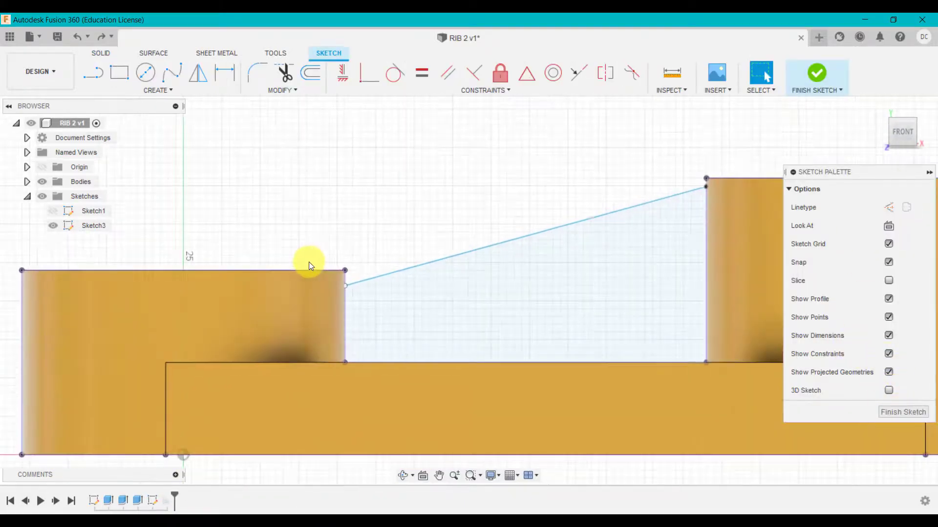
{"action": "key", "text": "d"}
{"action": "left_click", "coordinate": [364, 275]}
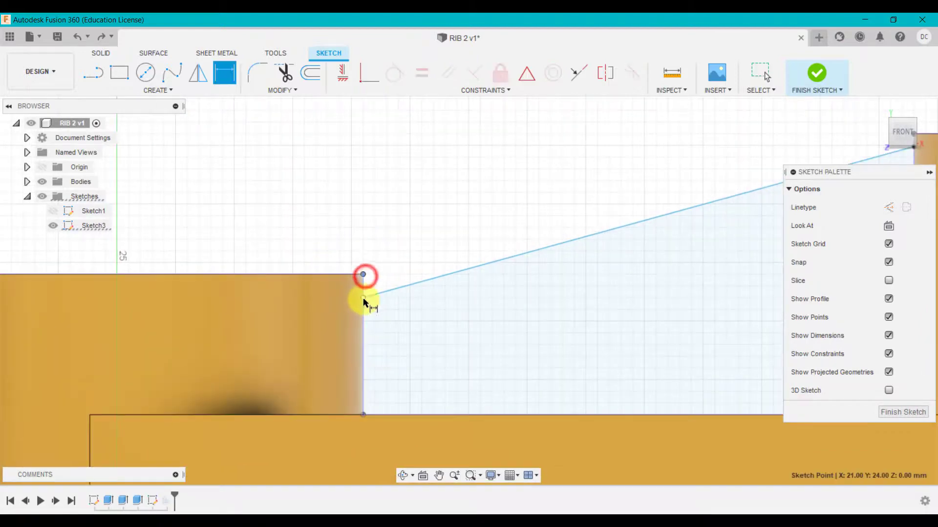
{"action": "left_click", "coordinate": [363, 298]}
{"action": "left_click", "coordinate": [326, 298]}
{"action": "type", "text": "1"}
{"action": "key", "text": "Return"}
- Move the line's upper end down the taller boss's edge to a height of about 35.36 mm
{"action": "scroll", "coordinate": [360, 342], "scroll_direction": "up", "scroll_amount": 3}
{"action": "scroll", "coordinate": [611, 256], "scroll_direction": "down", "scroll_amount": 6}
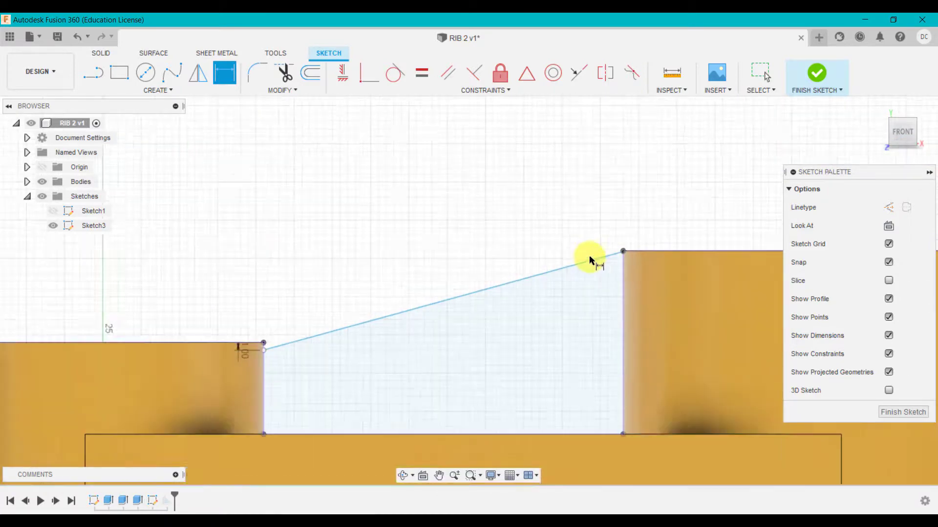
{"action": "key", "text": "Escape"}
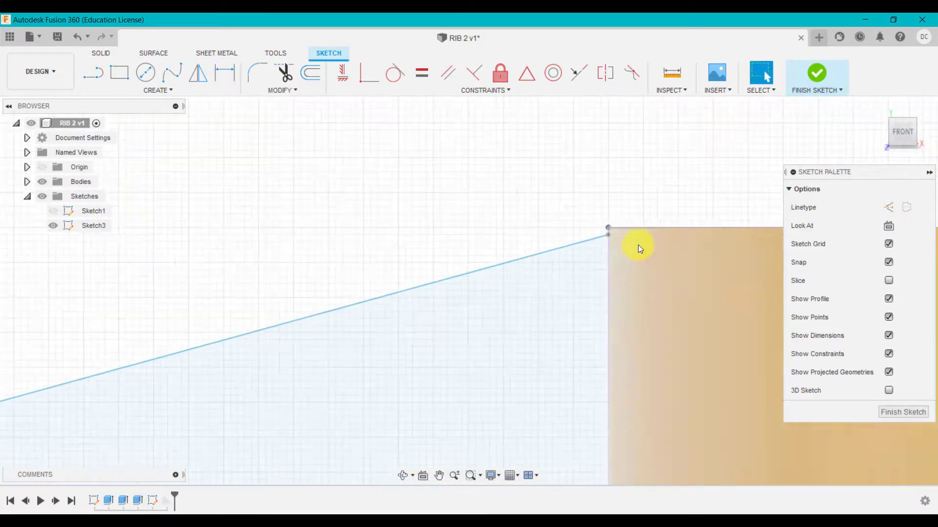
{"action": "left_click_drag", "start_coordinate": [609, 236], "coordinate": [608, 272]}
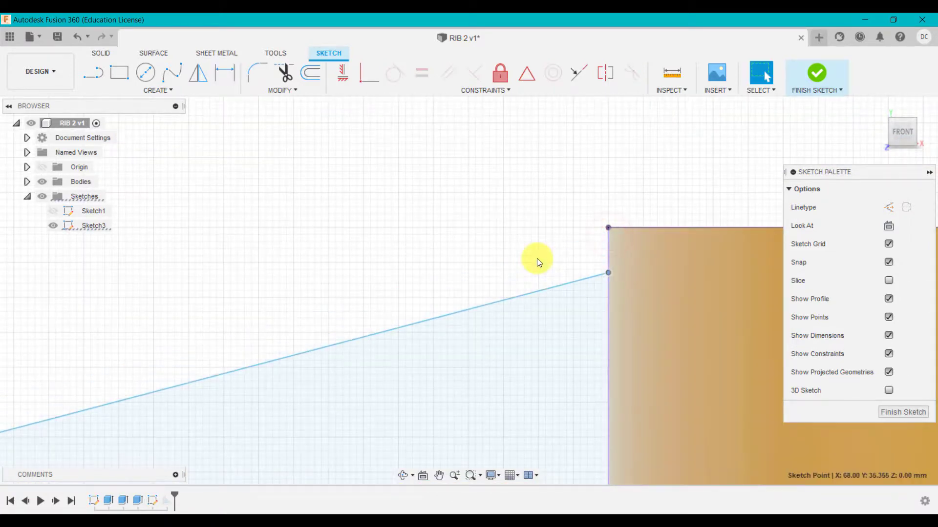
- Dimension the line's upper end 1 mm below the taller boss's top corner, finish the sketch, and check the updated rib
{"action": "key", "text": "d"}
{"action": "left_click", "coordinate": [609, 273]}
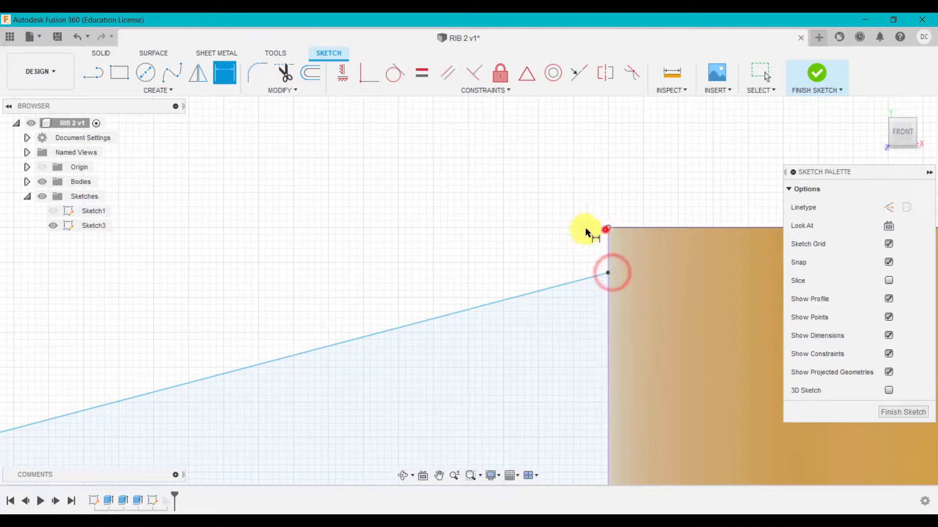
{"action": "left_click", "coordinate": [552, 234]}
{"action": "left_click", "coordinate": [609, 229]}
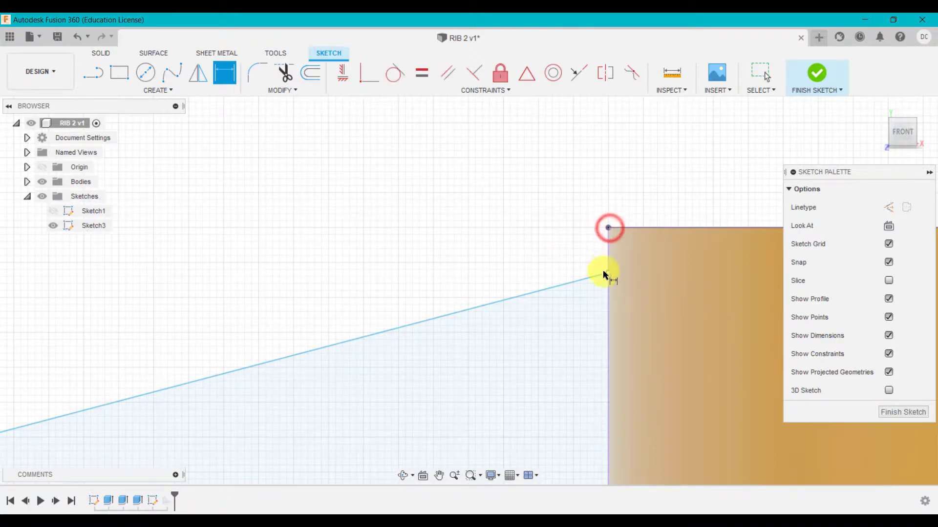
{"action": "left_click", "coordinate": [608, 272]}
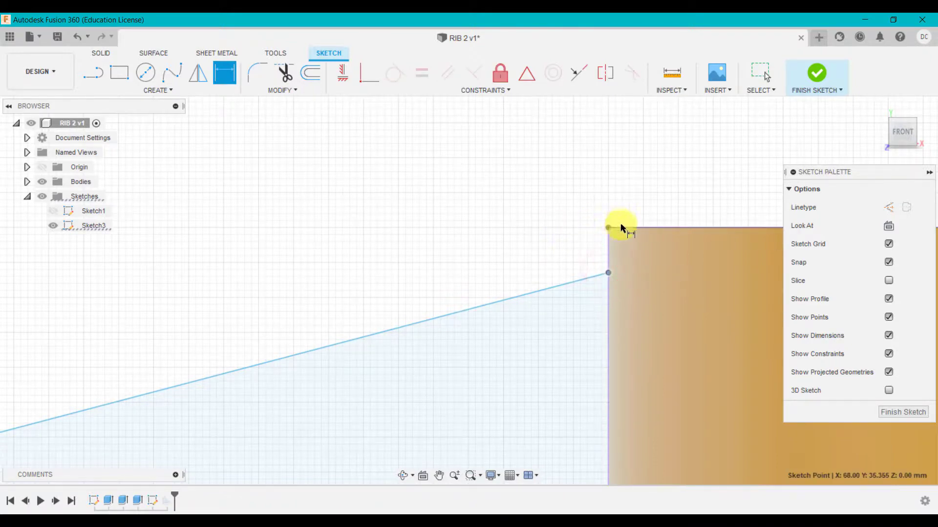
{"action": "left_click", "coordinate": [608, 228]}
{"action": "left_click", "coordinate": [537, 253]}
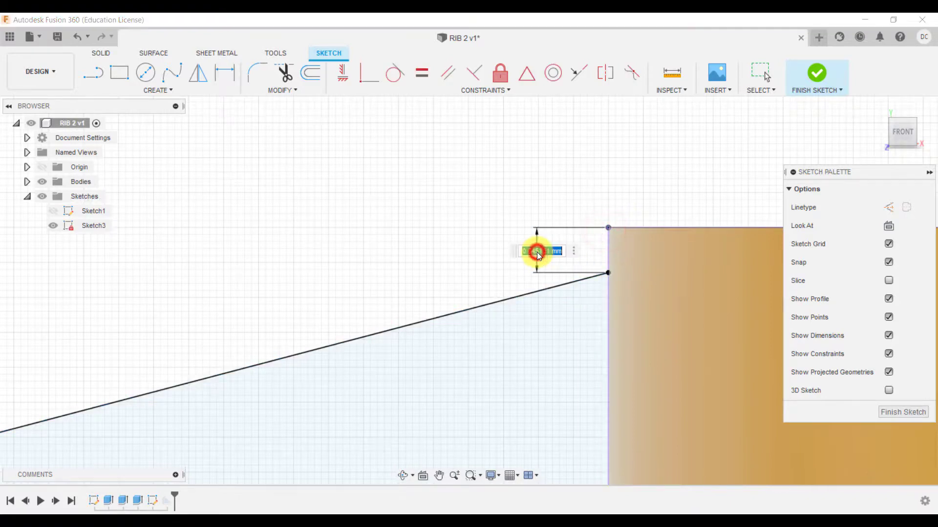
{"action": "type", "text": "1"}
{"action": "key", "text": "Return"}
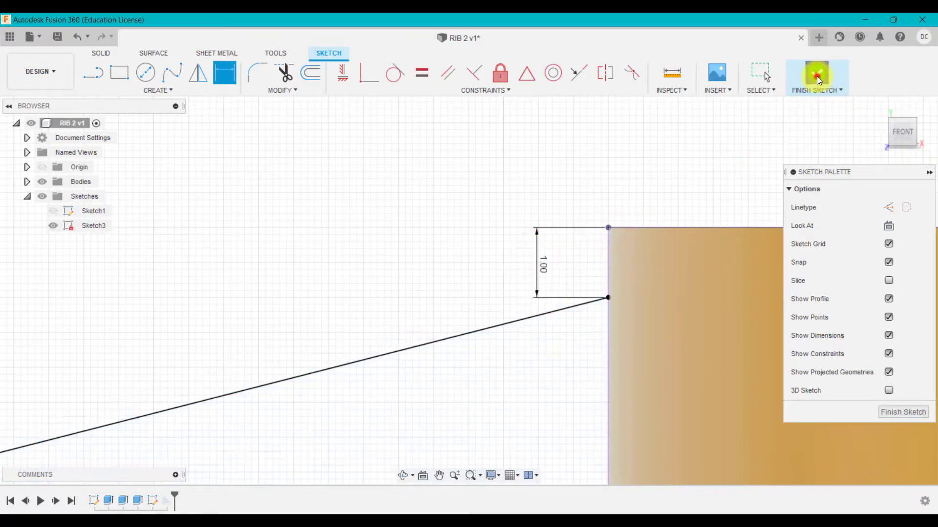
{"action": "left_click", "coordinate": [816, 73]}
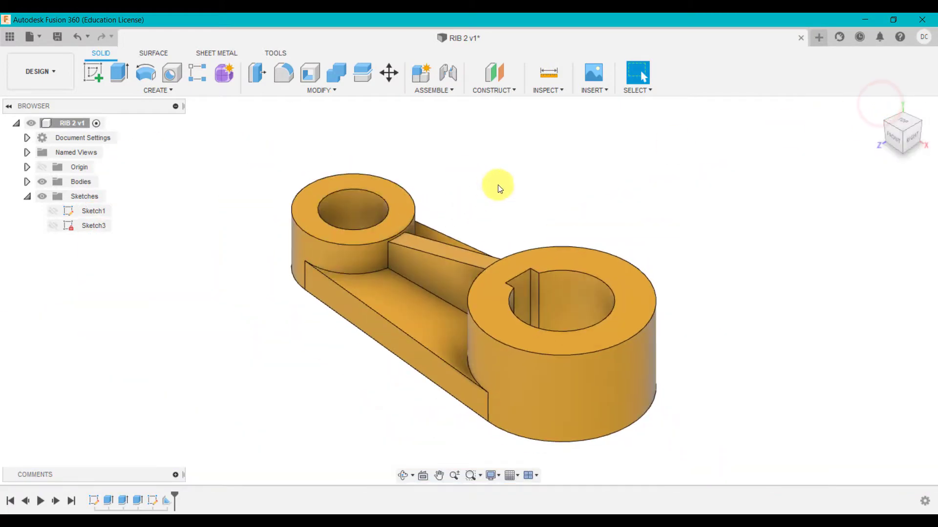
{"action": "mouse_move", "coordinate": [497, 187]}
{"action": "middle_mouse_down", "text": "shift"}
{"action": "mouse_move", "coordinate": [611, 189]}
{"action": "mouse_move", "coordinate": [562, 256]}
{"action": "mouse_move", "coordinate": [595, 172]}
{"action": "mouse_move", "coordinate": [578, 178]}
{"action": "middle_mouse_up", "text": "shift"}
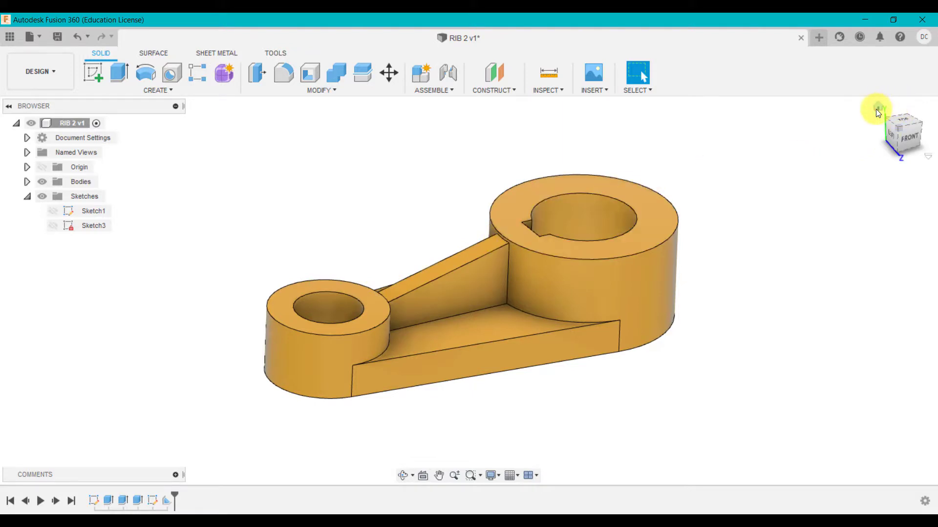
{"action": "left_click", "coordinate": [876, 109]}
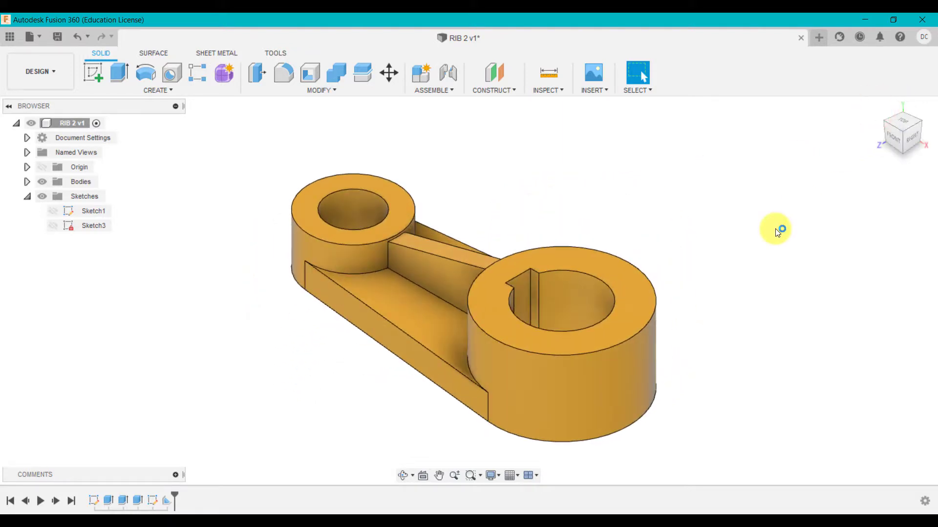